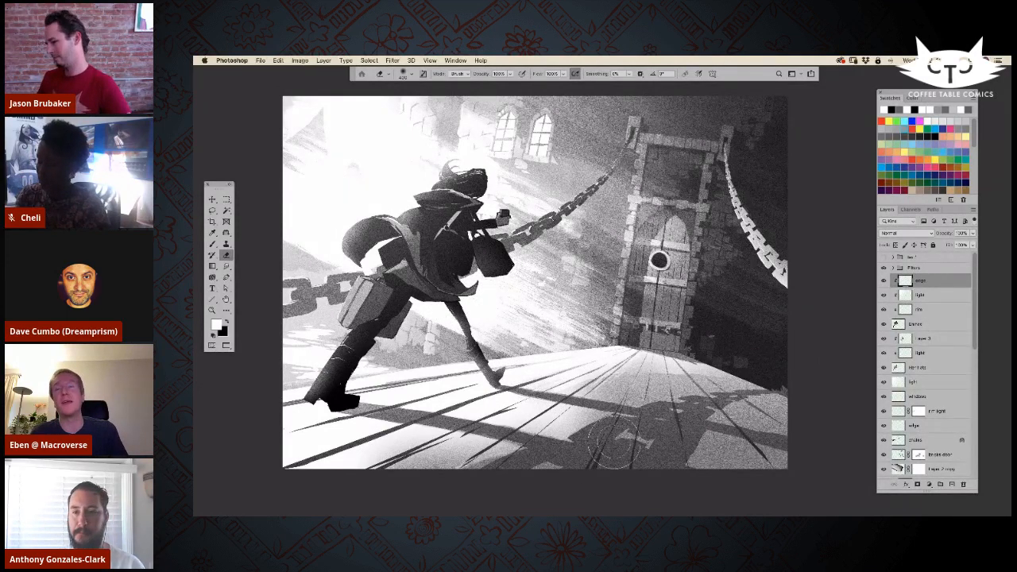
# Step: Lasso the shoulder of the running figure's coat and brush white rim light inside the selection
pyautogui.click(212, 210)
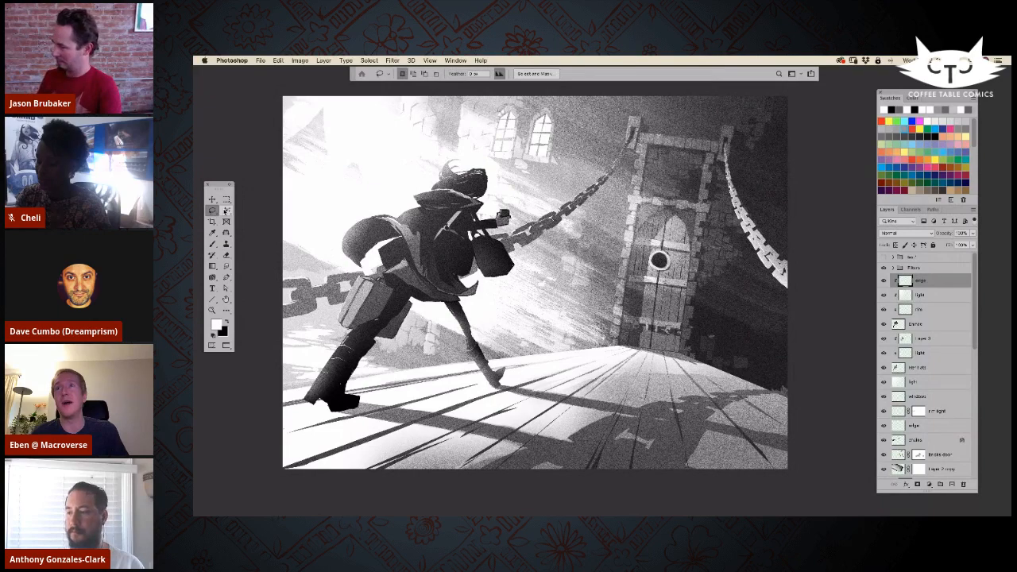
pyautogui.scroll(-1, 602, 292)
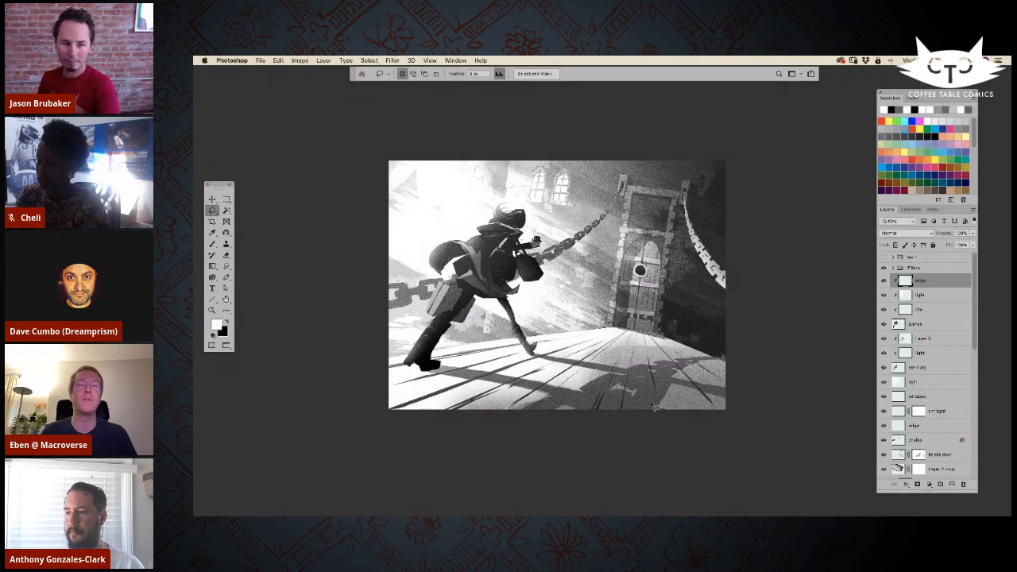
pyautogui.scroll(1, 652, 406)
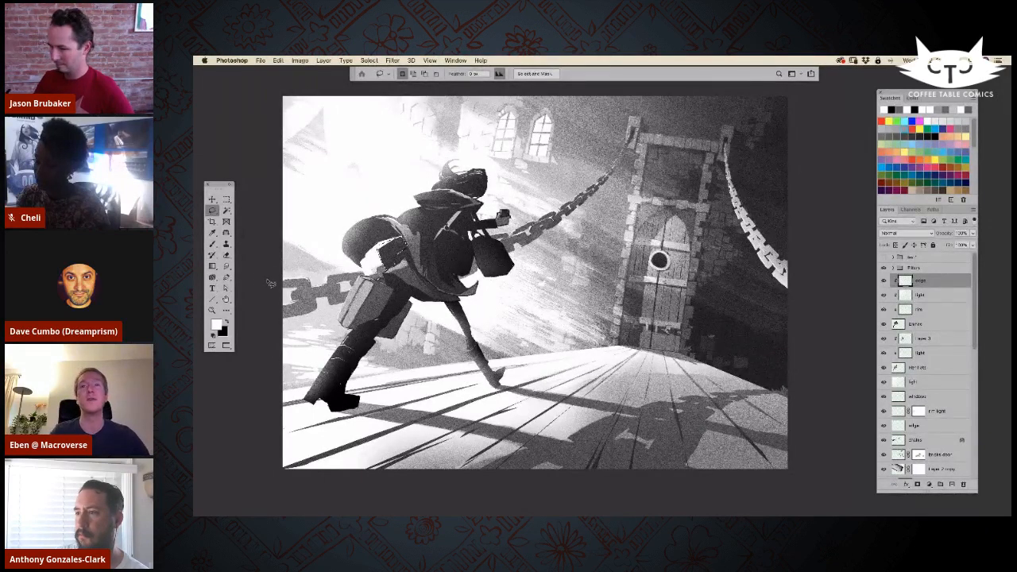
pyautogui.click(211, 244)
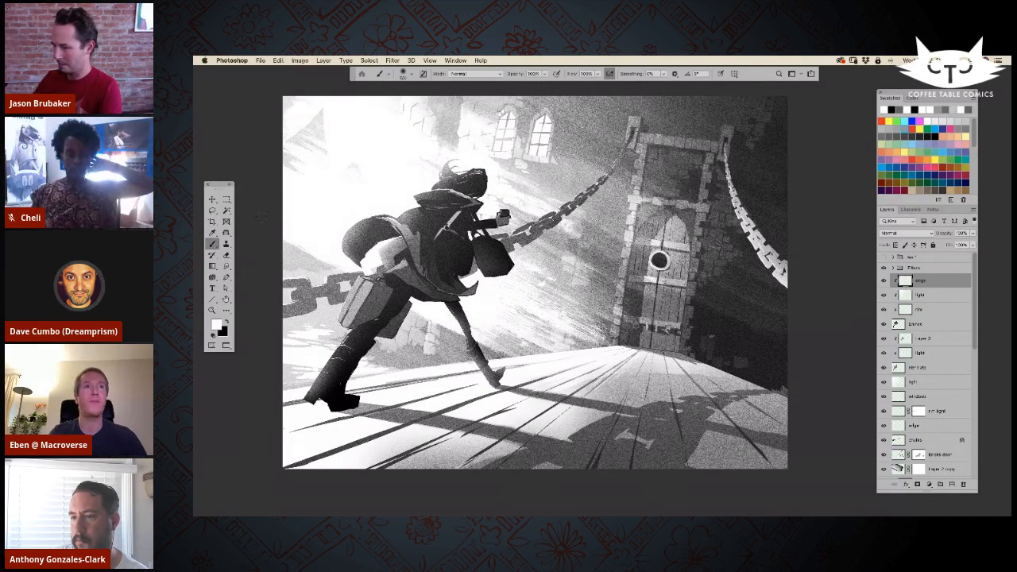
pyautogui.click(212, 211)
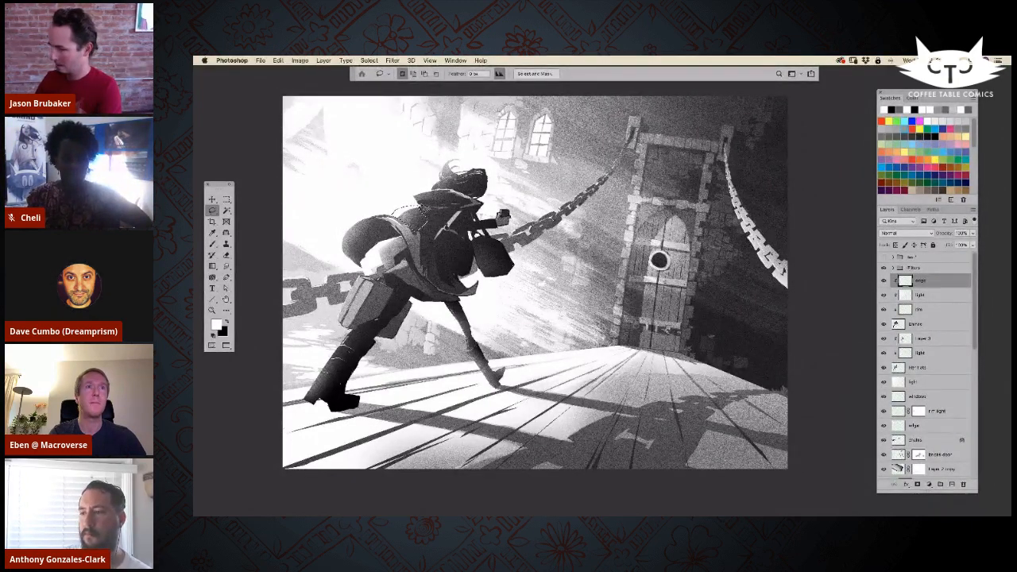
pyautogui.press('b')
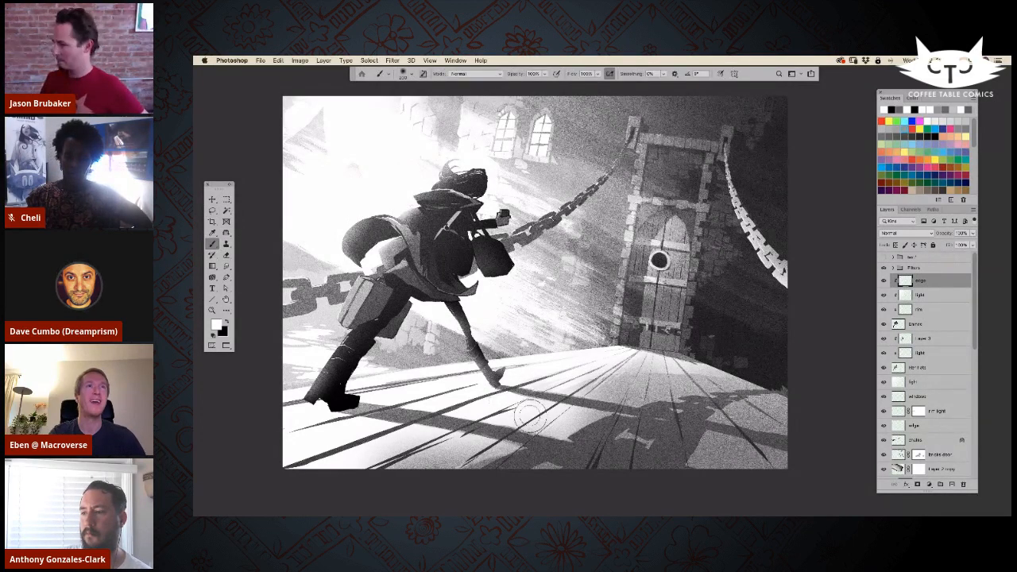
# Step: Lasso the upper edge of the figure's handbag and brush white light into the selected area
pyautogui.press('l')
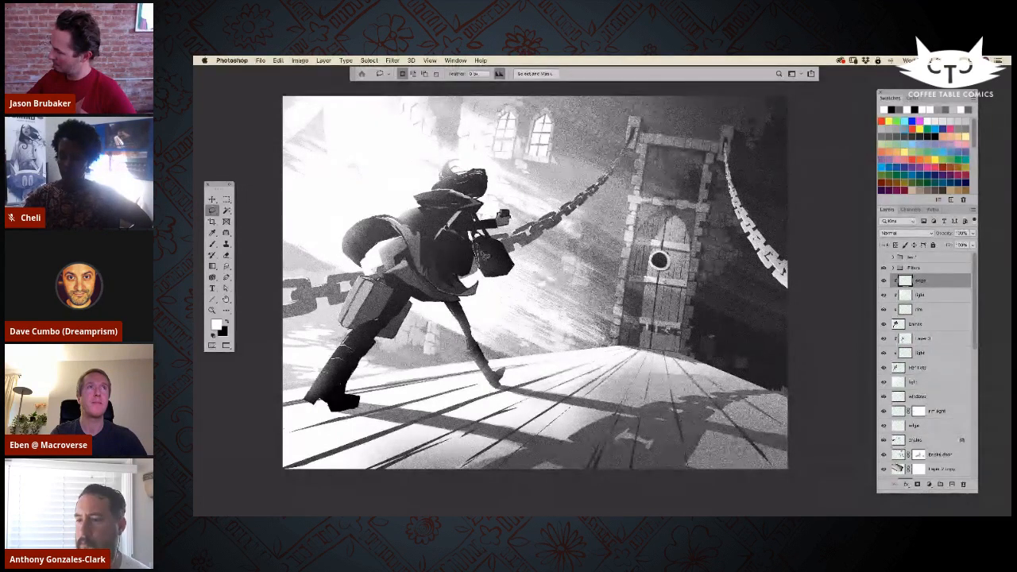
pyautogui.moveTo(485, 240); pyautogui.dragTo(480, 260)
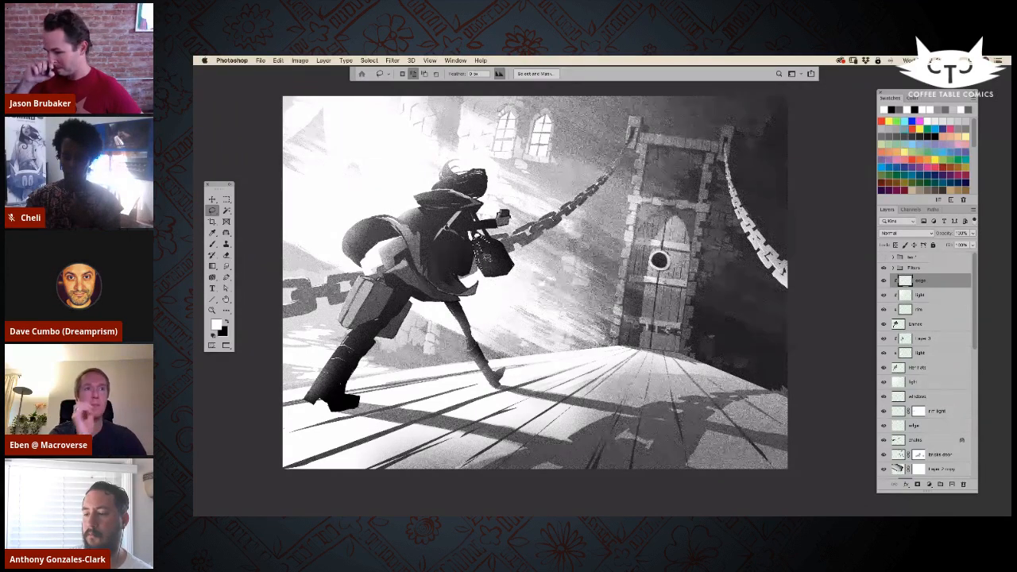
pyautogui.click(212, 243)
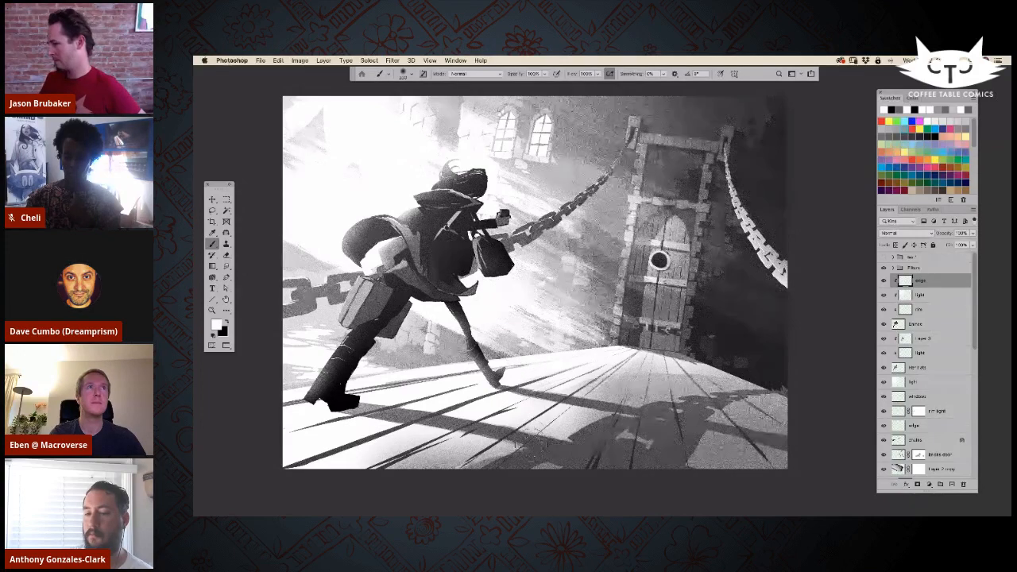
# Step: Lasso the underside of the figure's outstretched arm and brush light along it
pyautogui.moveTo(540, 425); pyautogui.dragTo(535, 428)
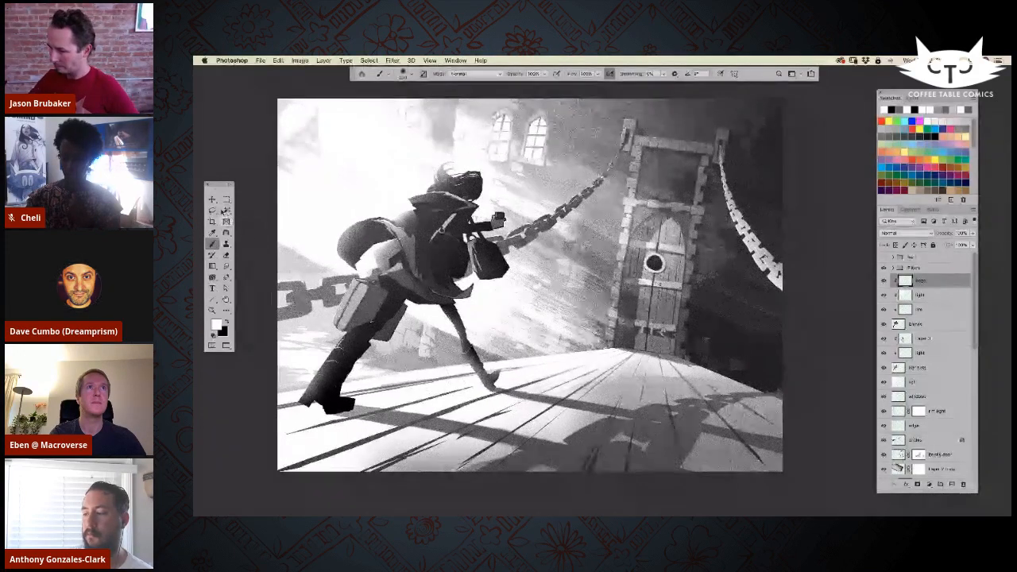
pyautogui.click(212, 211)
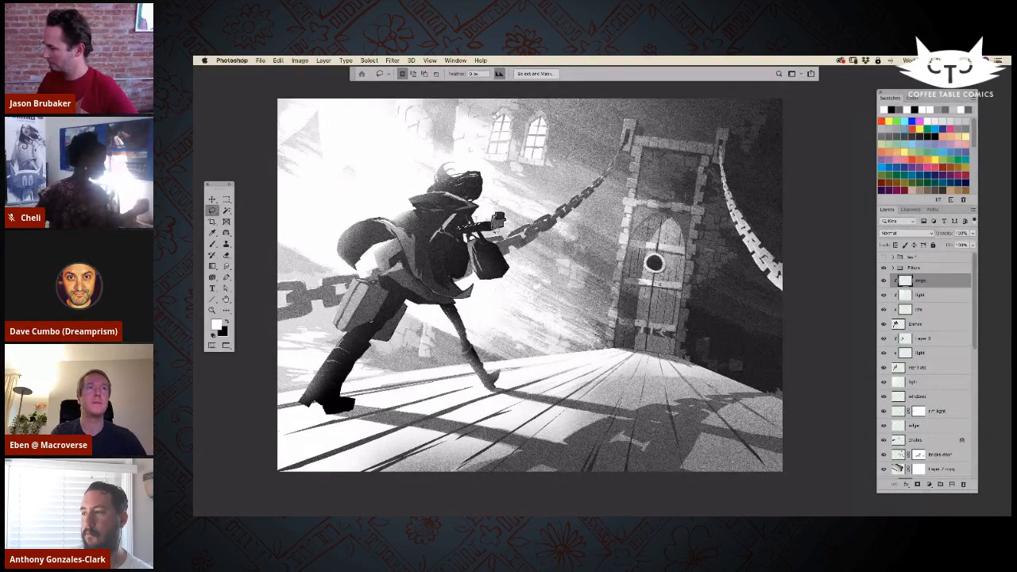
pyautogui.press('b')
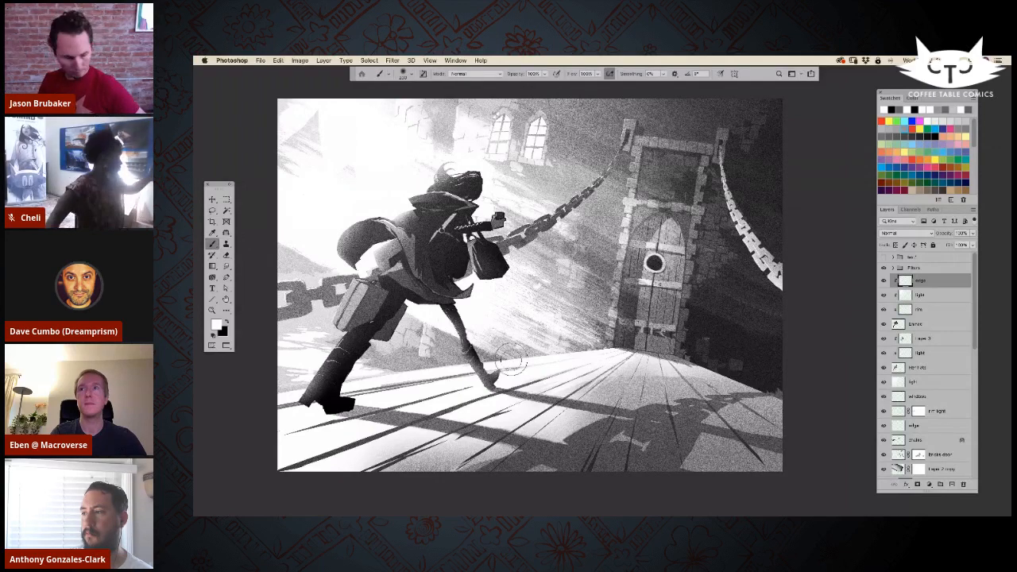
pyautogui.moveTo(530, 385); pyautogui.dragTo(527, 390)
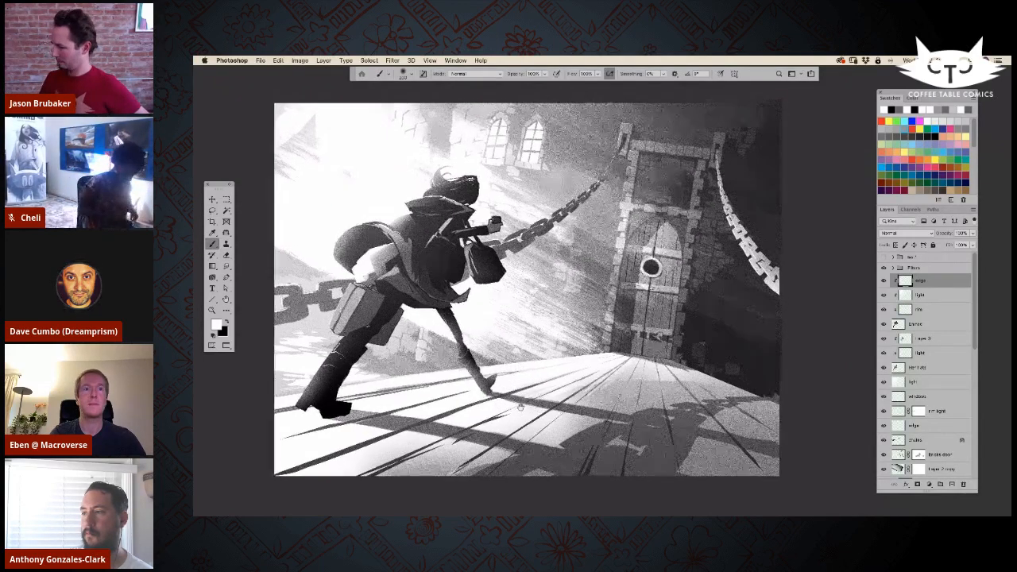
# Step: Lasso the light area above the suitcase, soften it with a larger eraser, and clear the selection
pyautogui.moveTo(547, 442); pyautogui.dragTo(554, 433)
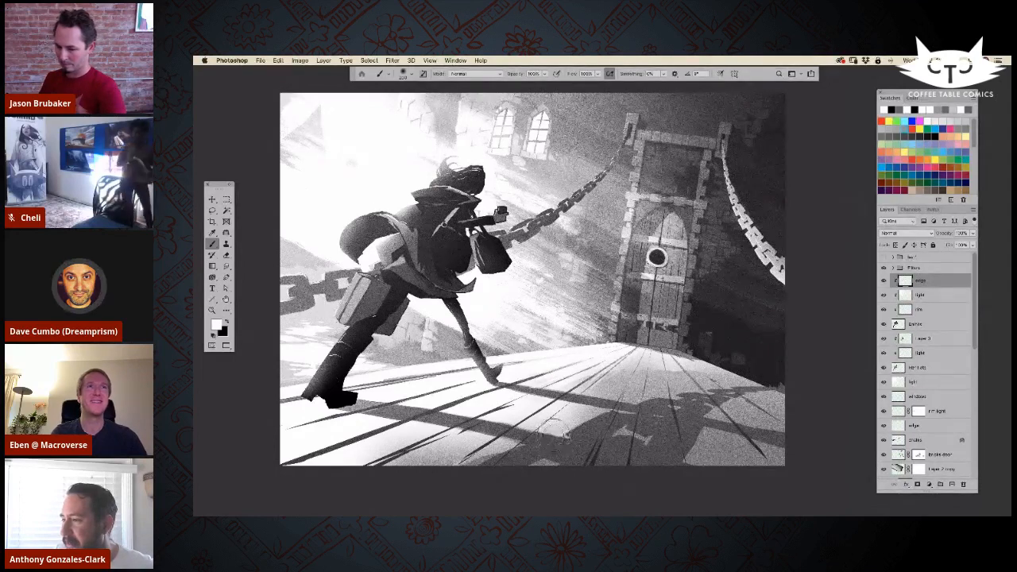
pyautogui.press('super+minus')
pyautogui.press('super+equal')
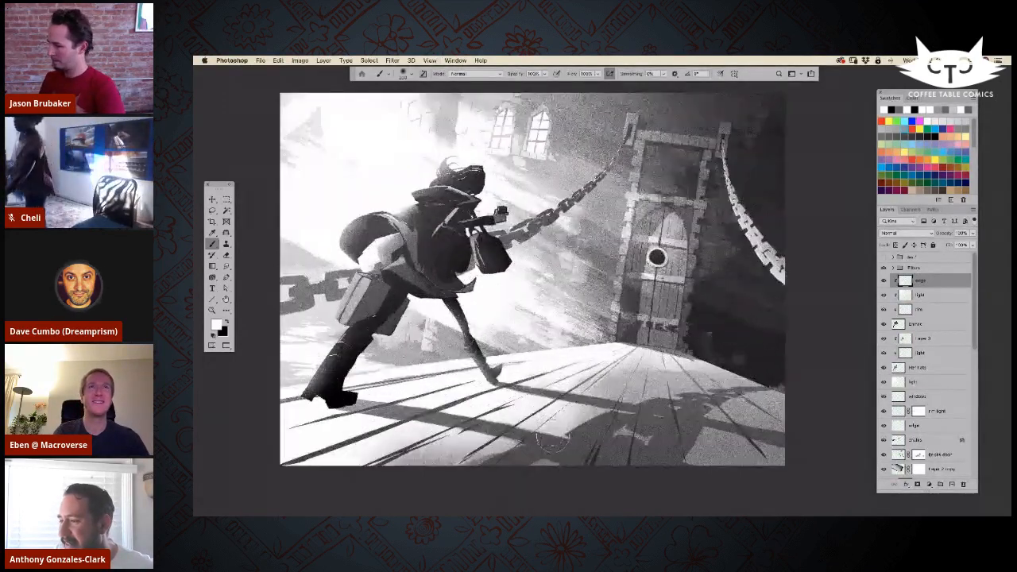
pyautogui.press('l')
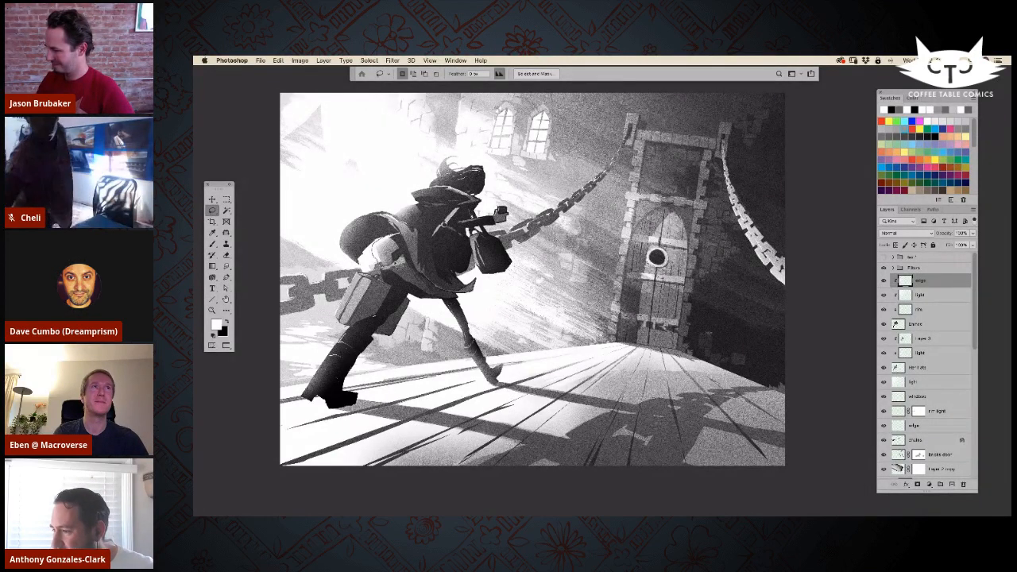
pyautogui.press('e')
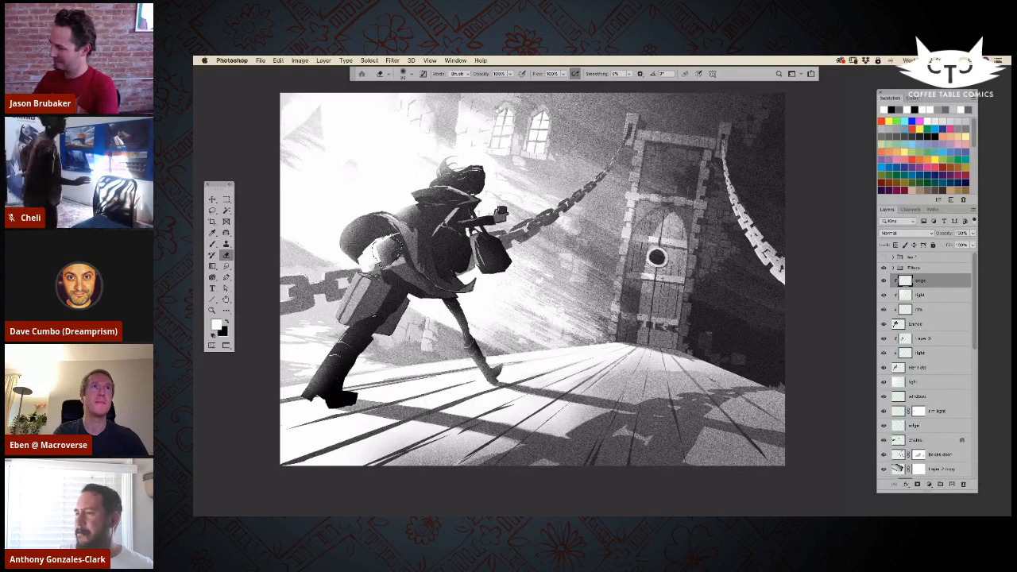
pyautogui.press(']')
pyautogui.press(']')
pyautogui.press(']')
pyautogui.press(']')
pyautogui.press(']')
pyautogui.press(']')
pyautogui.press(']')
pyautogui.press(']')
pyautogui.press(']')
pyautogui.press(']')
pyautogui.press(']')
pyautogui.press('super+d')
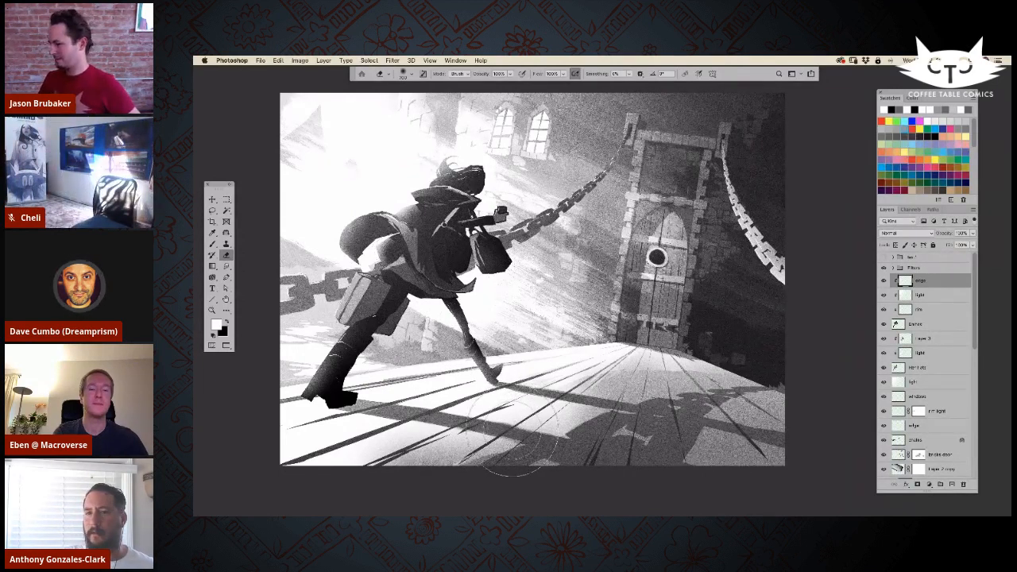
pyautogui.click(212, 209)
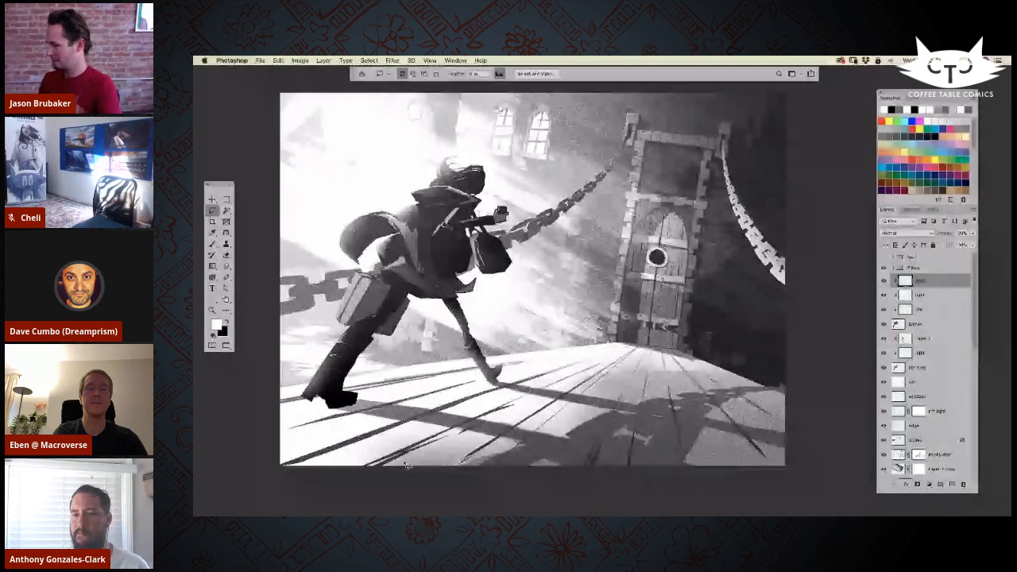
pyautogui.press('super+minus')
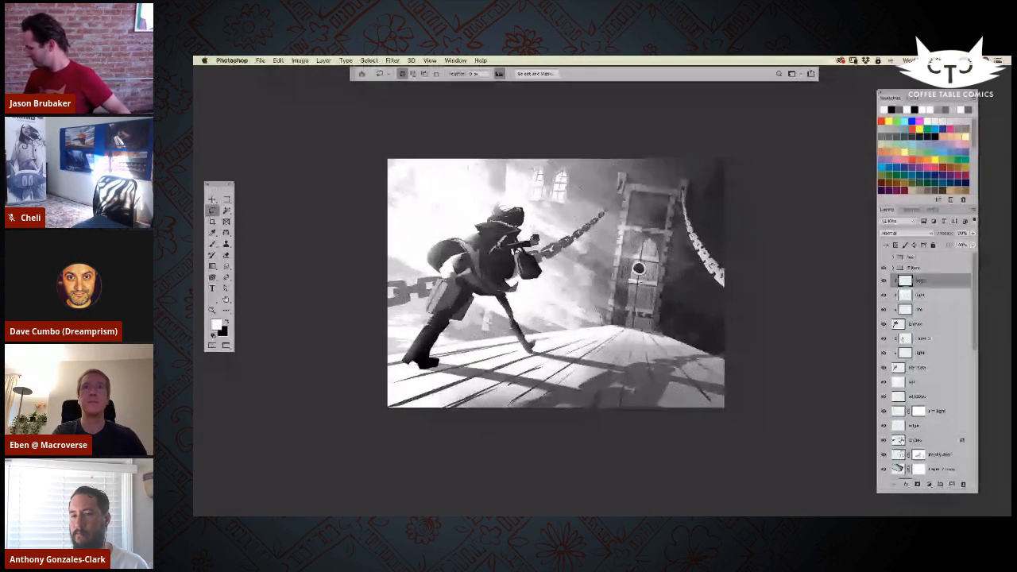
pyautogui.click(898, 440)
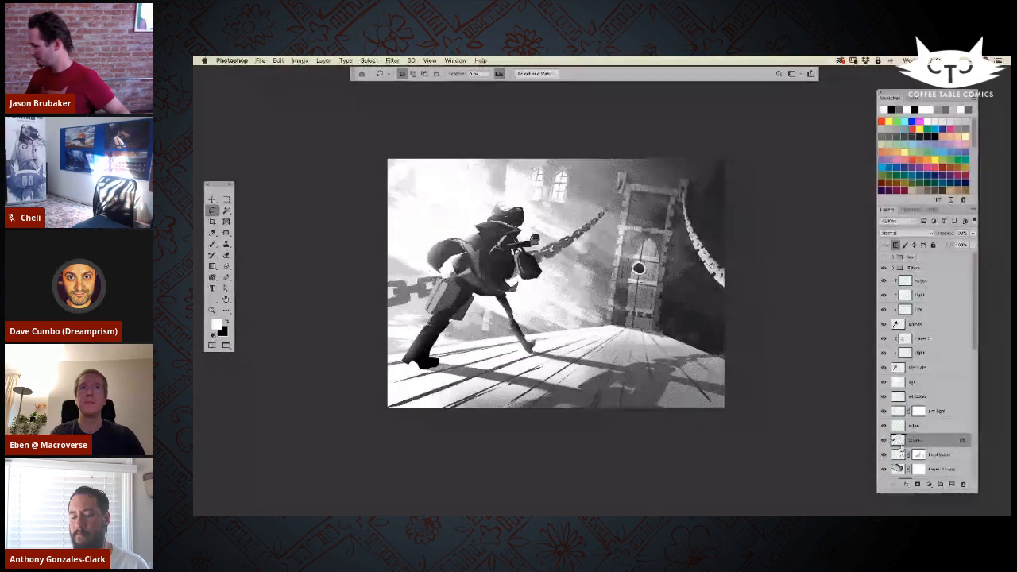
pyautogui.press('b')
pyautogui.press('x')
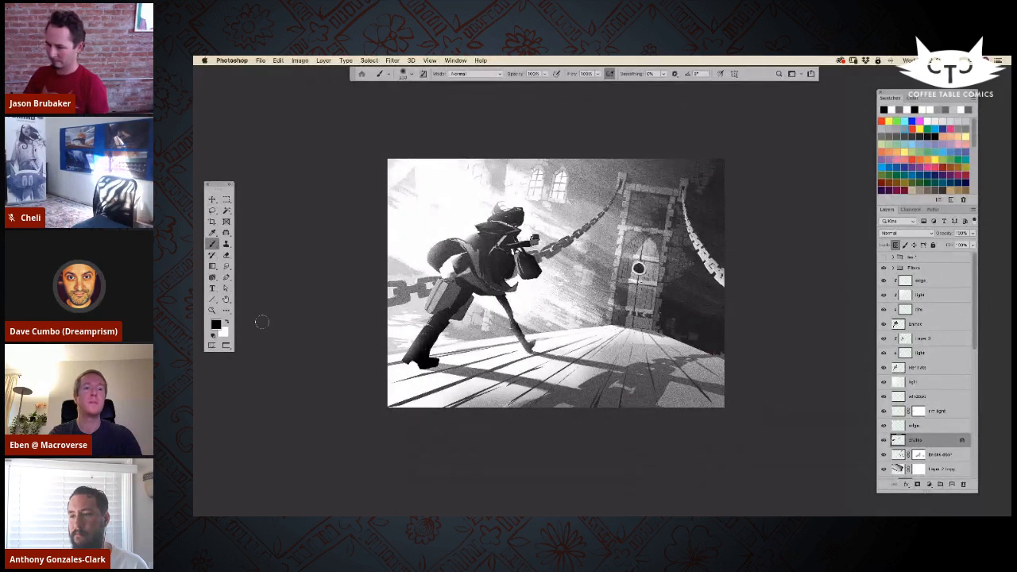
pyautogui.press('x')
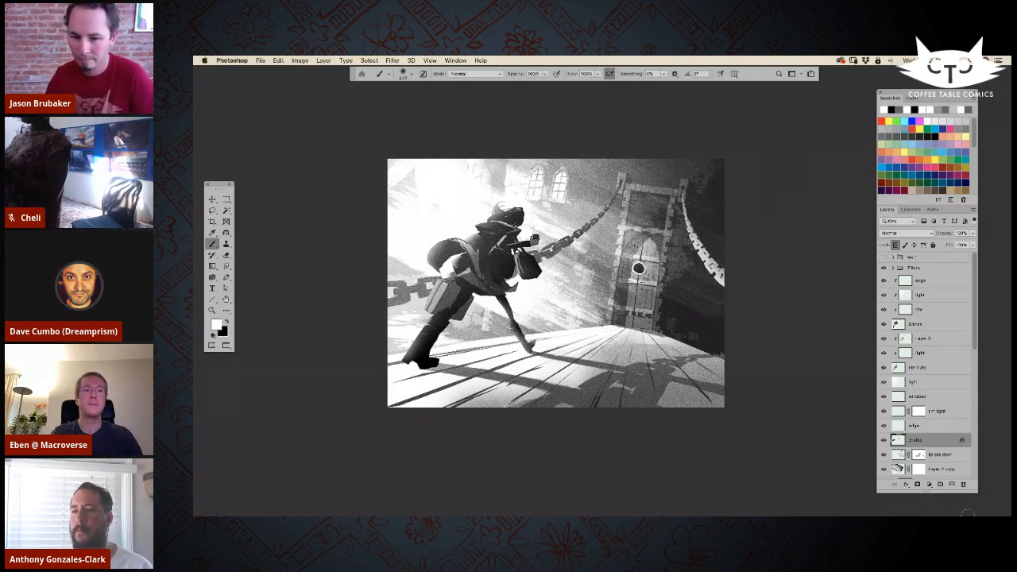
# Step: Examine the artwork without the interface panels and compare it with the uppermost clipped light layer hidden and shown
pyautogui.press('Tab')
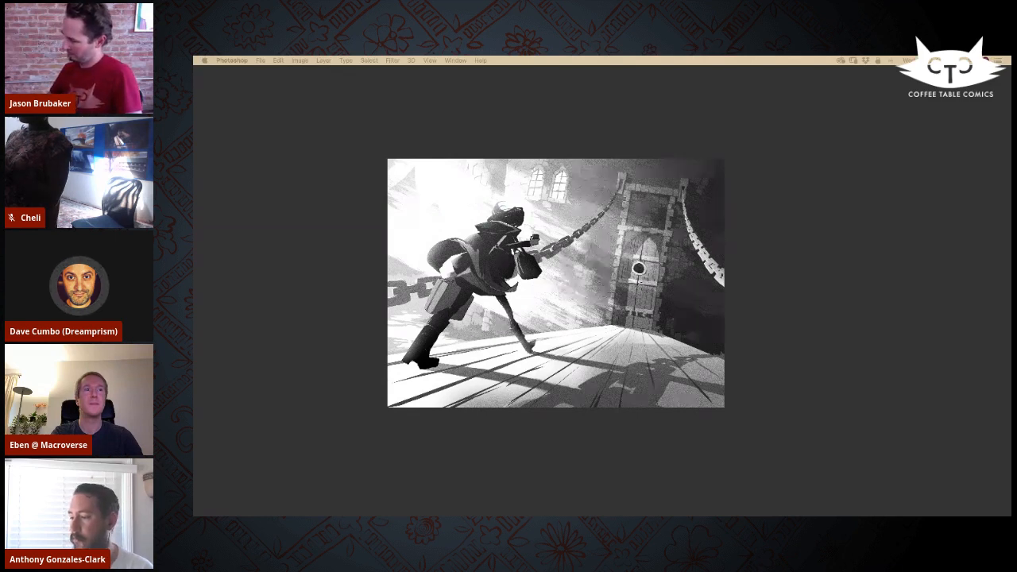
pyautogui.press('Tab')
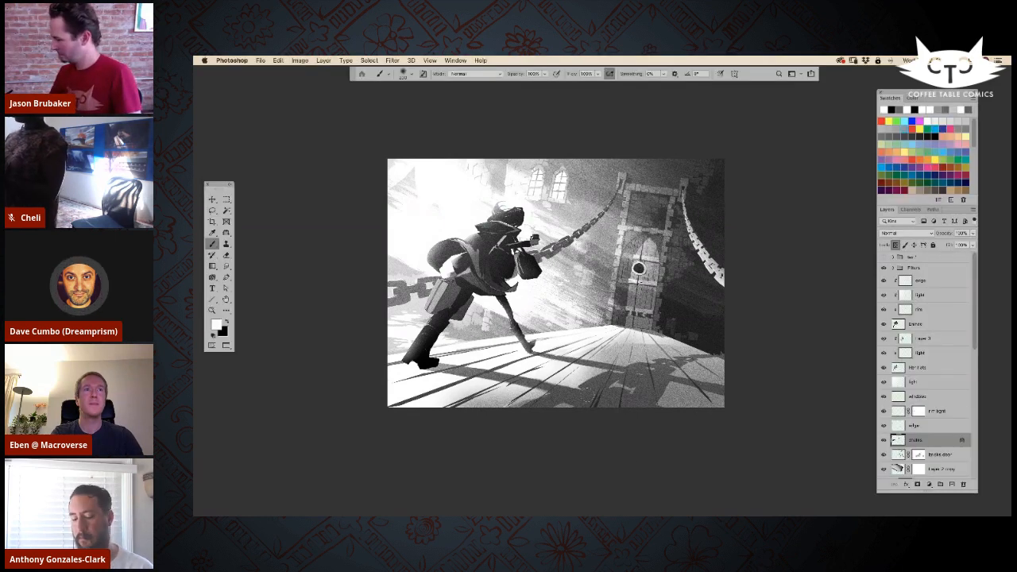
pyautogui.press('super+plus')
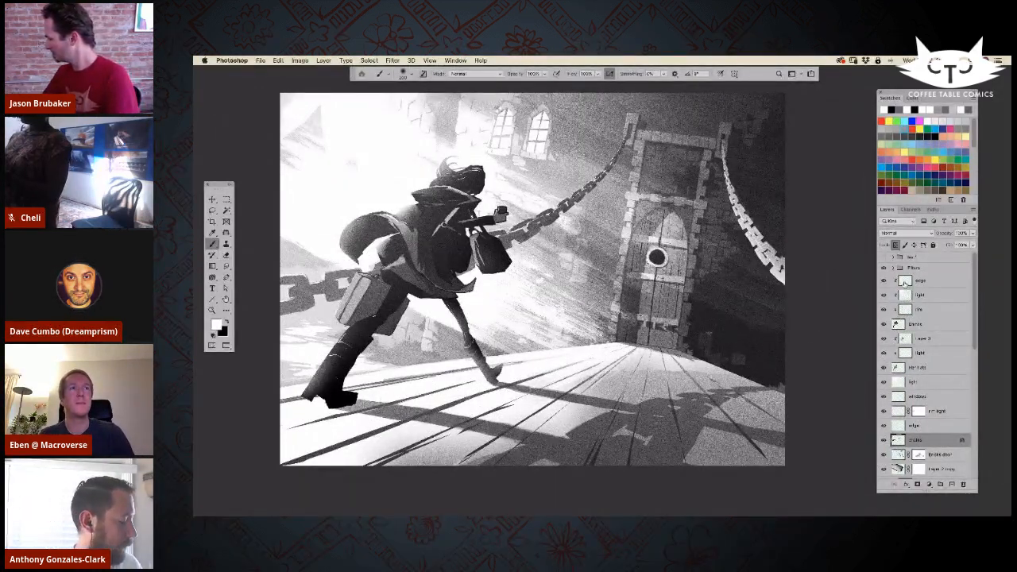
pyautogui.click(883, 281)
pyautogui.click(883, 281)
pyautogui.click(883, 280)
pyautogui.click(883, 280)
# Step: Brush soft white light over the figure's front leg on the uppermost clipped layer
pyautogui.click(914, 280)
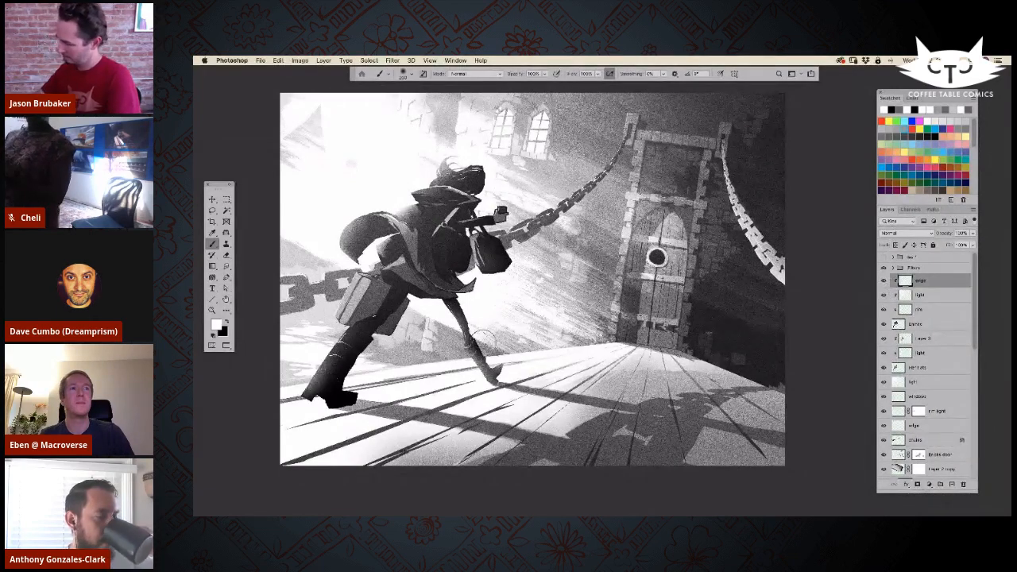
pyautogui.press('super+equal')
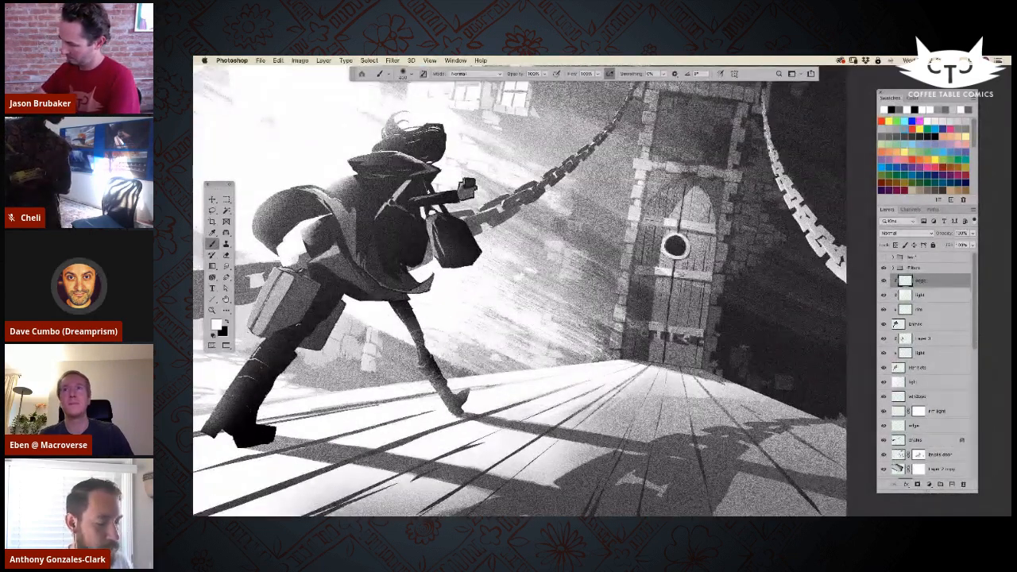
pyautogui.moveTo(417, 342); pyautogui.dragTo(438, 383)
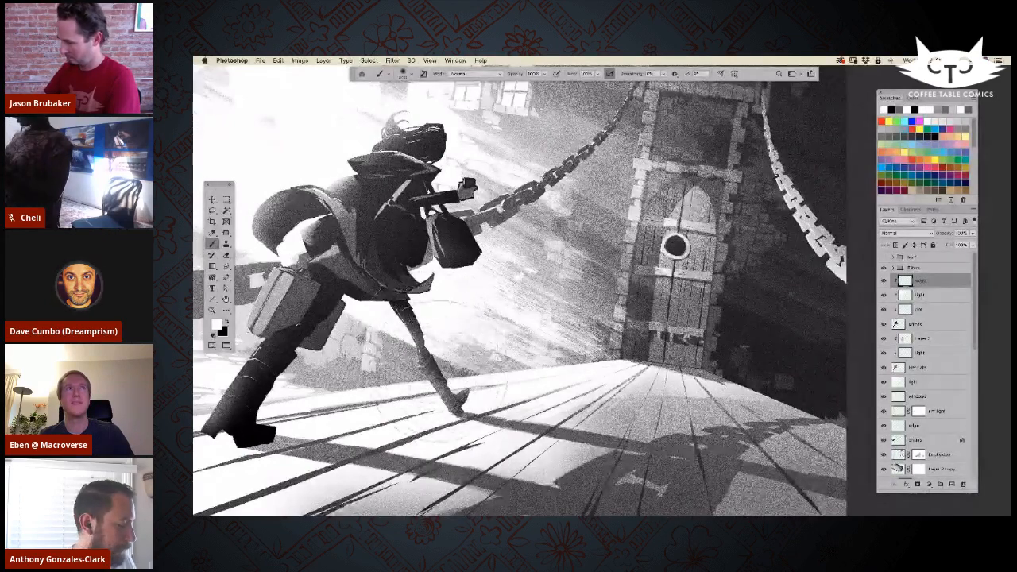
pyautogui.press('super+minus')
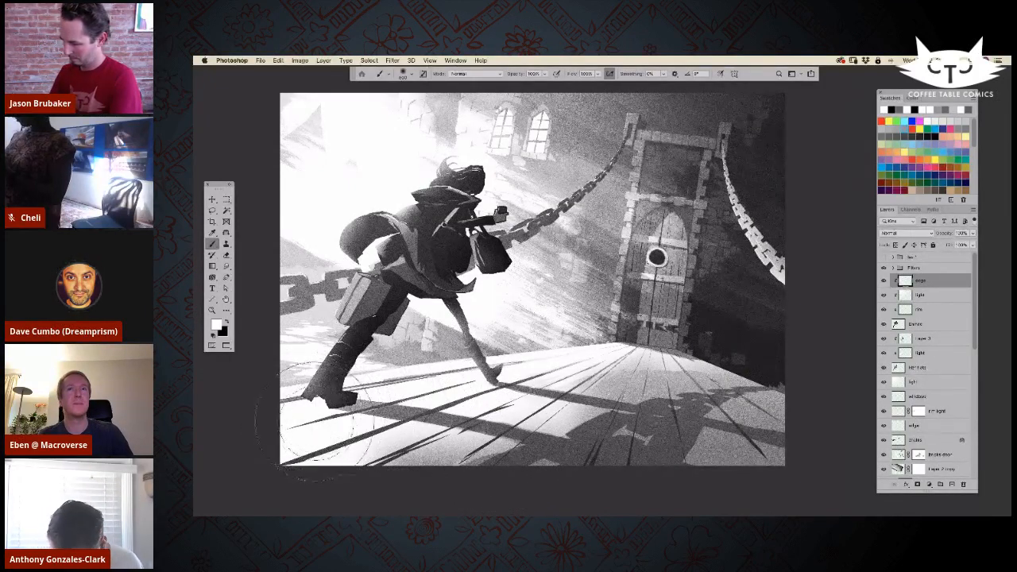
# Step: Brush white light with a smaller tip over the area above the suitcase and along the handbag's lower edge
pyautogui.press('[')
pyautogui.press('[')
pyautogui.press('[')
pyautogui.press('[')
pyautogui.press('[')
pyautogui.press('[')
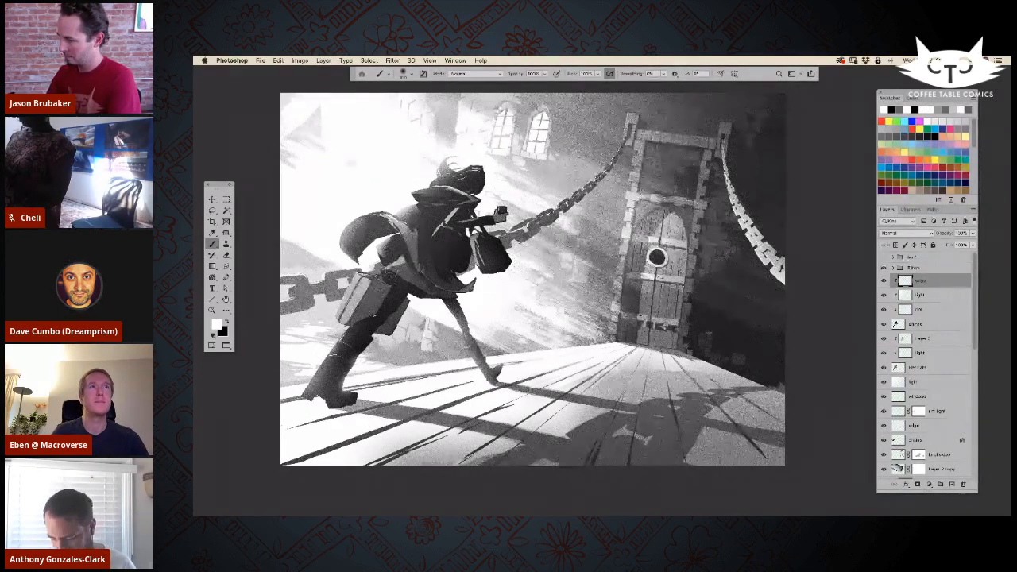
pyautogui.moveTo(363, 264); pyautogui.dragTo(391, 237)
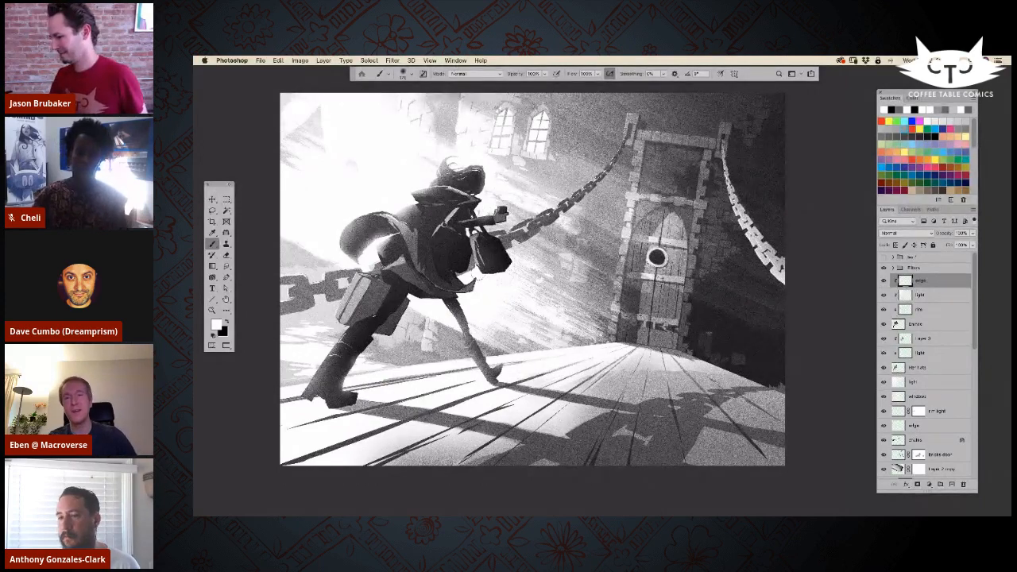
pyautogui.moveTo(480, 274); pyautogui.dragTo(510, 270)
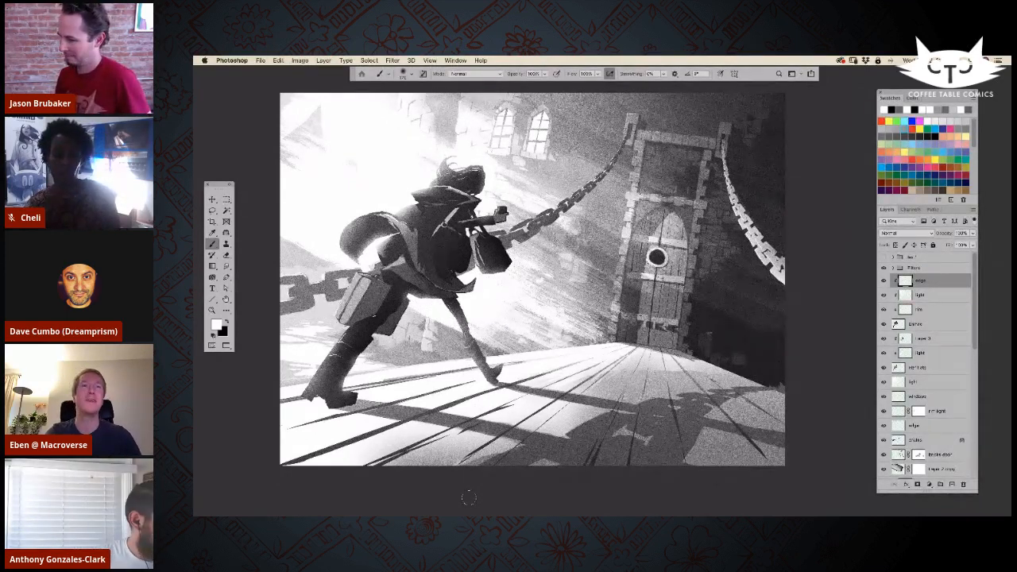
# Step: Examine the figure's layers by isolating the lower clipped light layer with its base and comparing the base layer hidden and shown
pyautogui.press(']')
pyautogui.press(']')
pyautogui.press(']')
pyautogui.press(']')
pyautogui.press(']')
pyautogui.press(']')
pyautogui.press(']')
pyautogui.press(']')
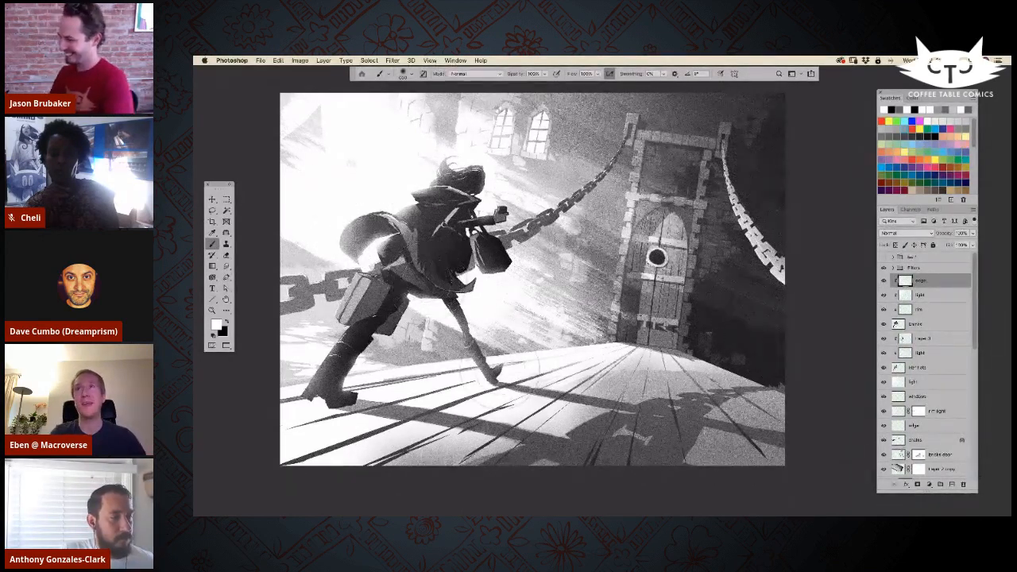
pyautogui.press('l')
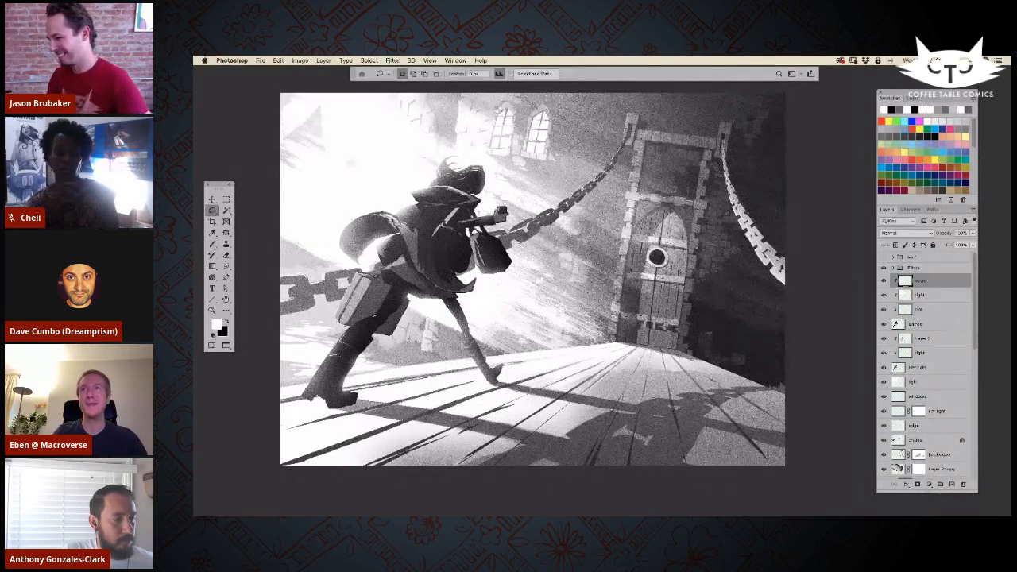
pyautogui.click(904, 294)
pyautogui.press('alt')
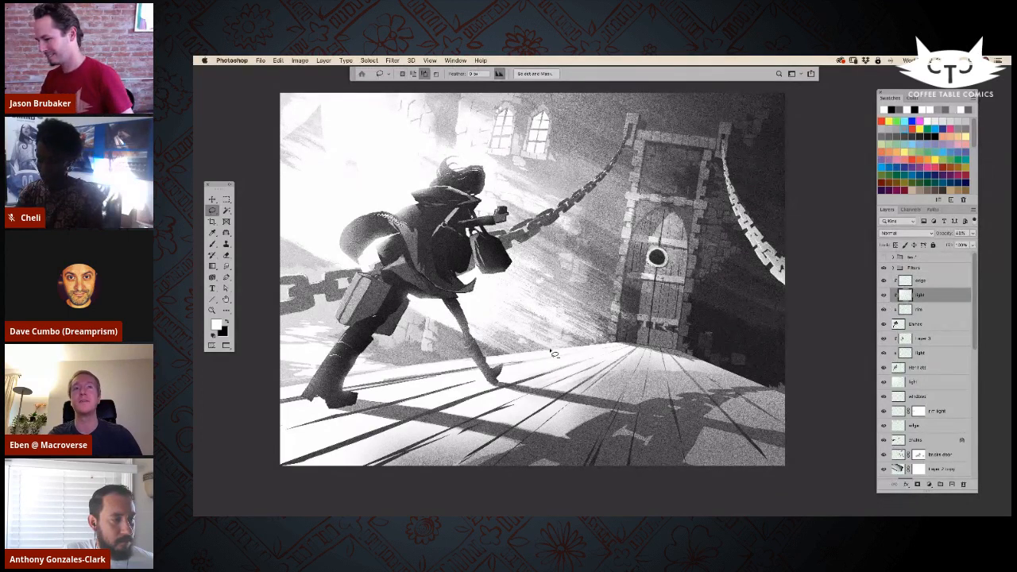
pyautogui.click(904, 324)
pyautogui.click(904, 339)
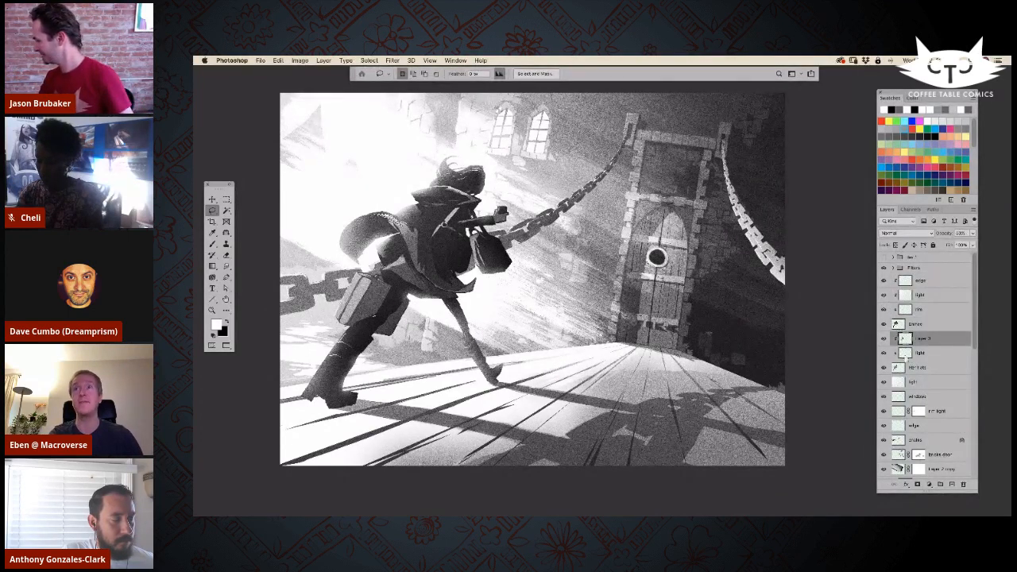
pyautogui.click(904, 353)
pyautogui.press('alt')
pyautogui.press('alt')
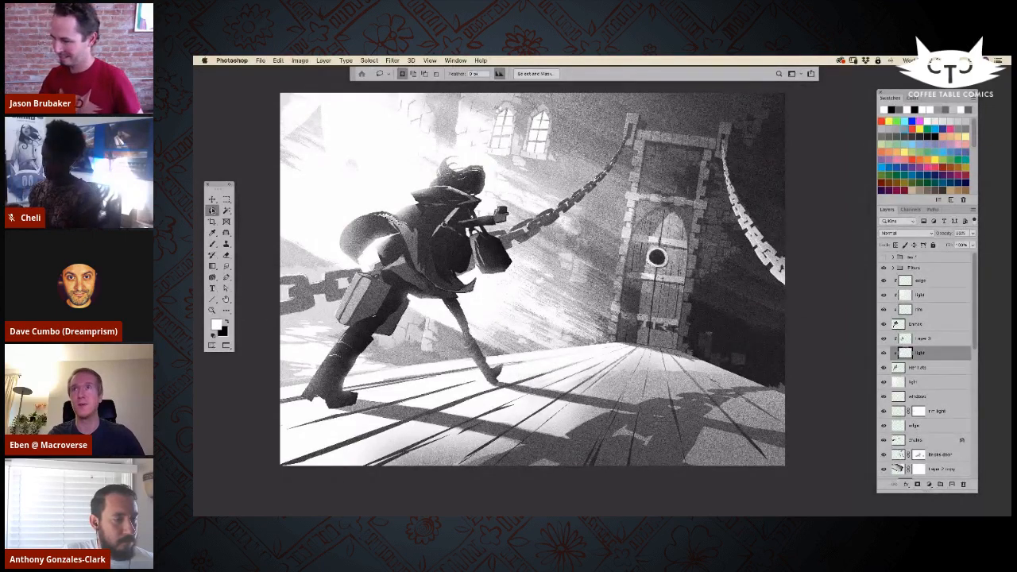
pyautogui.keyDown('alt'); pyautogui.click(885, 354); pyautogui.keyUp('alt')
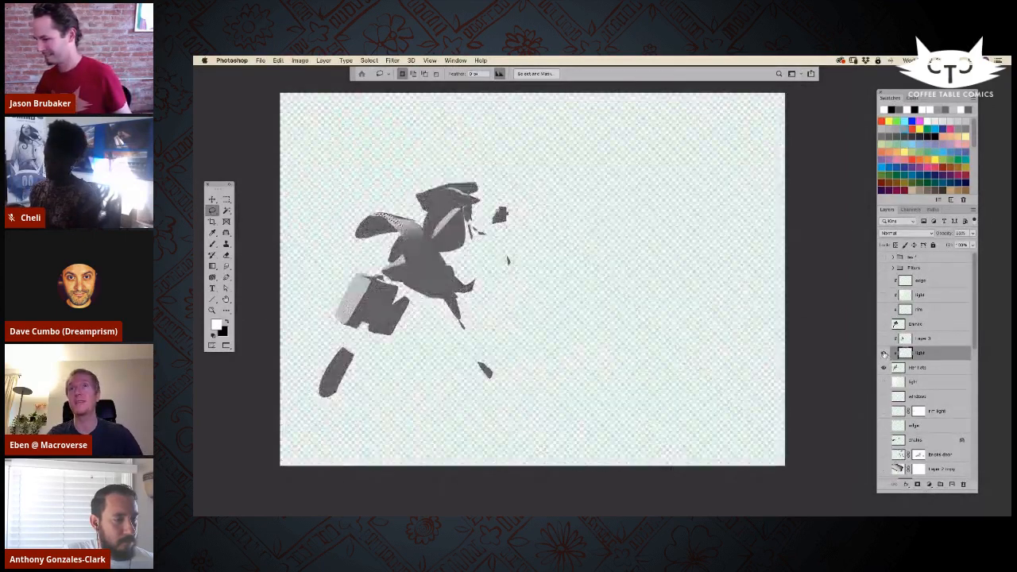
pyautogui.keyDown('alt'); pyautogui.click(884, 352); pyautogui.keyUp('alt')
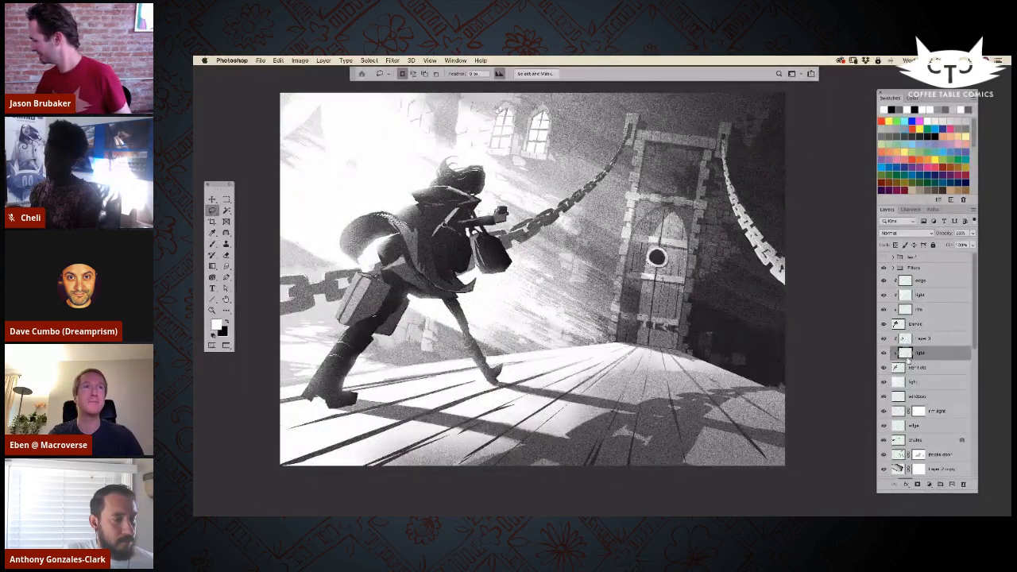
pyautogui.click(884, 367)
pyautogui.click(885, 367)
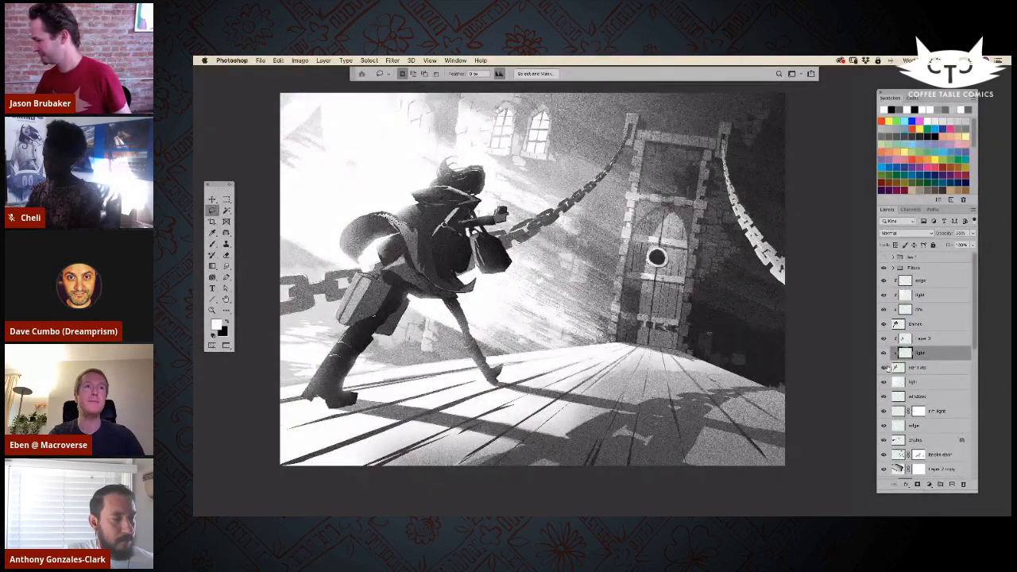
pyautogui.click(922, 368)
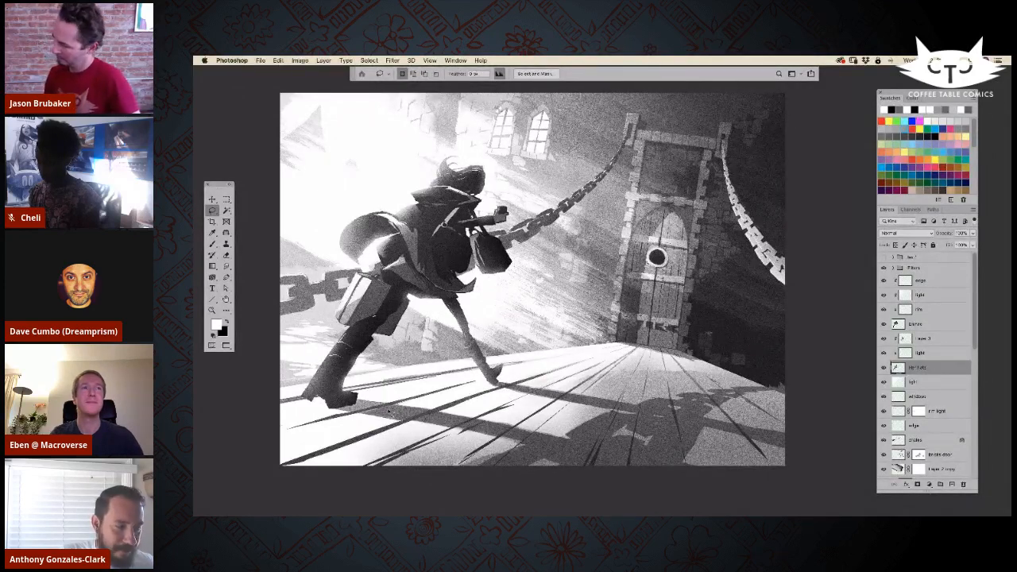
# Step: Compare the artwork with the upper clipped light layer hidden and shown, and select the uppermost clipped edge layer
pyautogui.press('b')
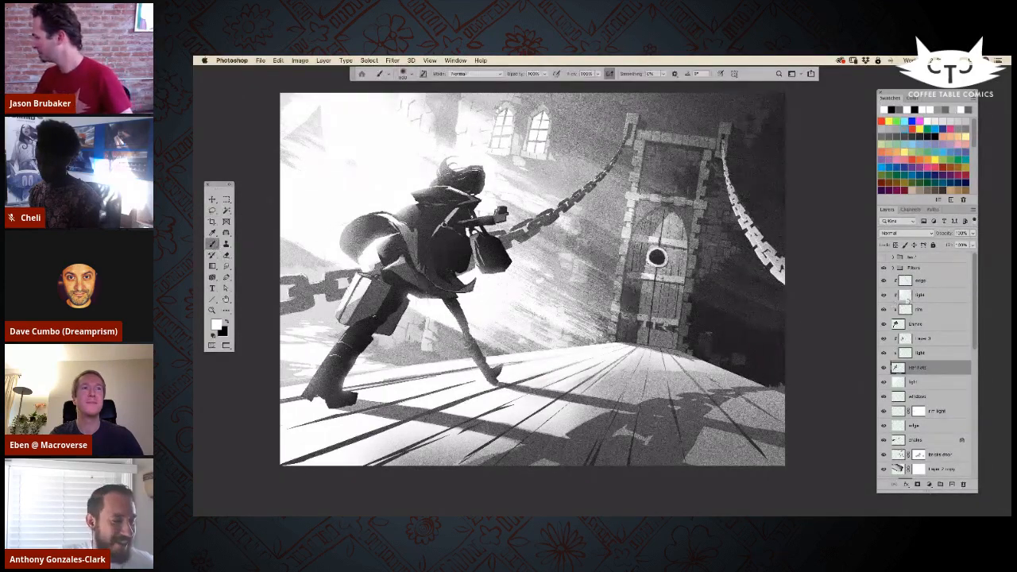
pyautogui.click(908, 296)
pyautogui.click(883, 295)
pyautogui.click(884, 295)
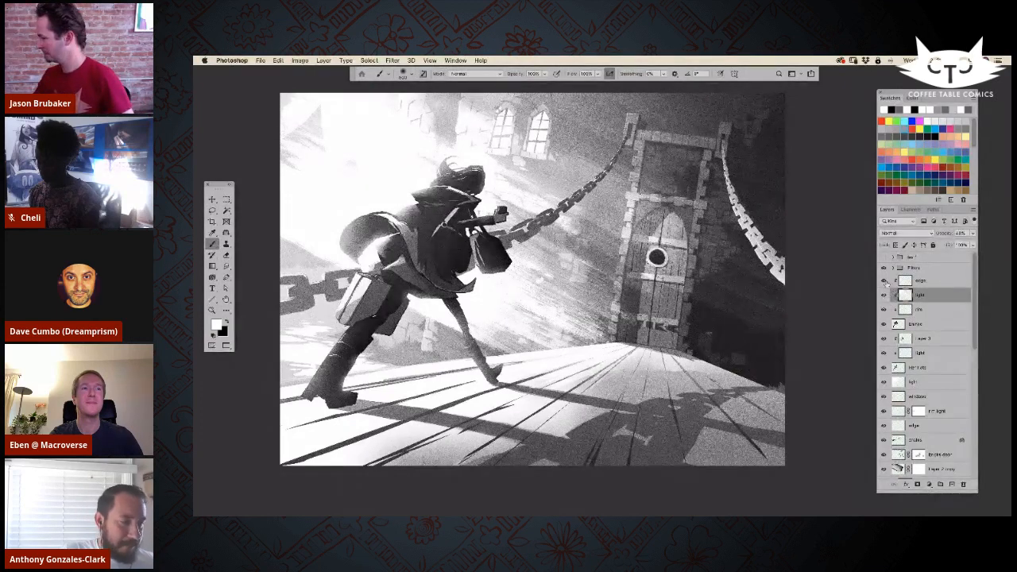
pyautogui.click(883, 295)
pyautogui.click(884, 294)
pyautogui.click(916, 281)
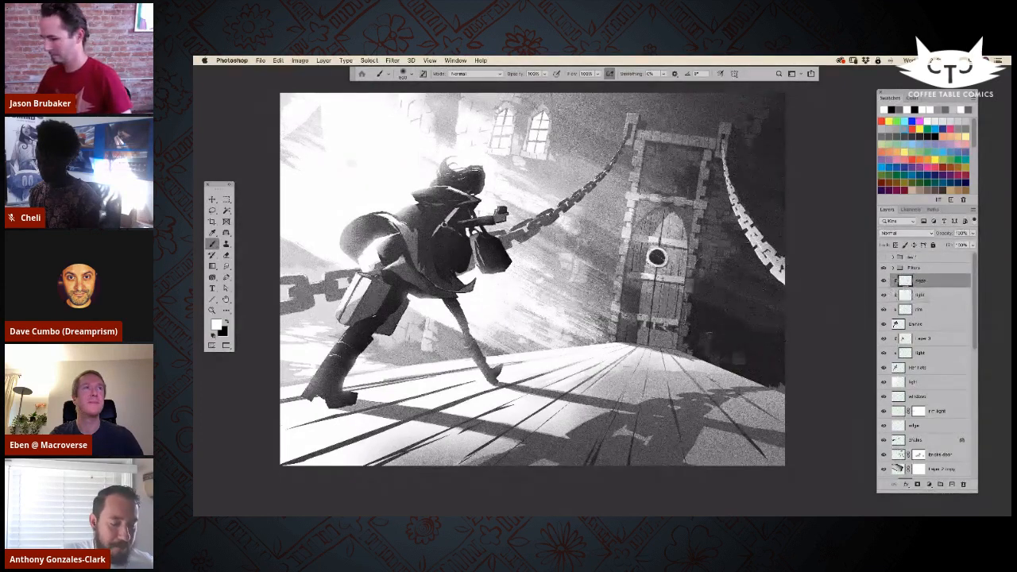
# Step: Try brushing soft white light inside a lasso selection around the figure's backpack, and undo it
pyautogui.press('l')
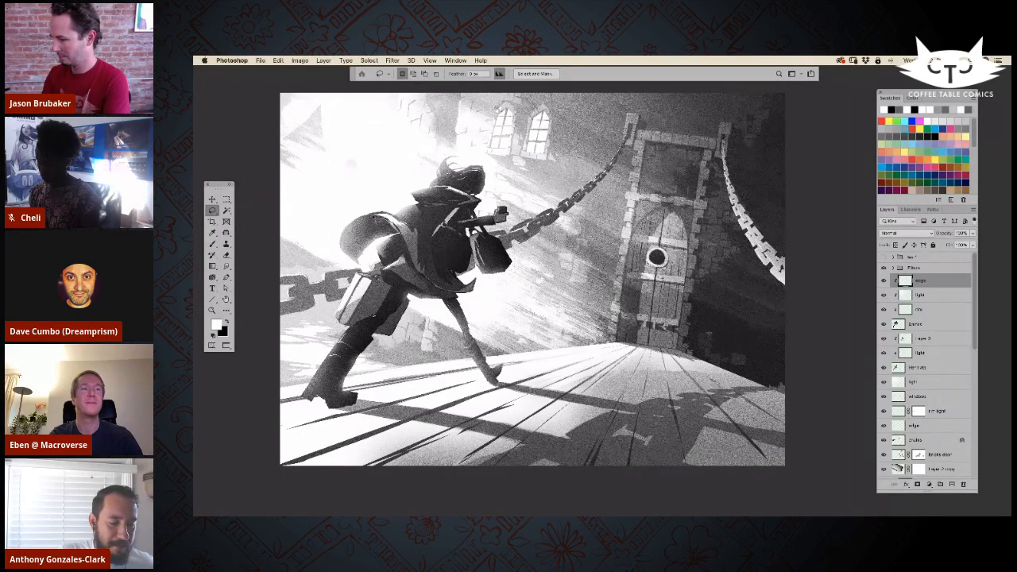
pyautogui.moveTo(362, 267); pyautogui.dragTo(387, 239)
pyautogui.press('b')
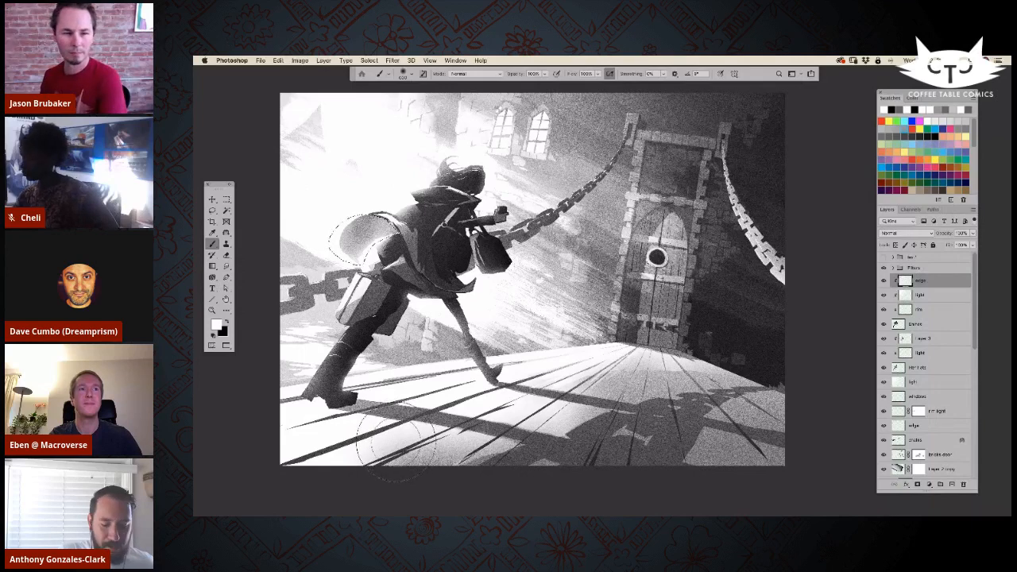
pyautogui.press(']')
pyautogui.press('super+semicolon')
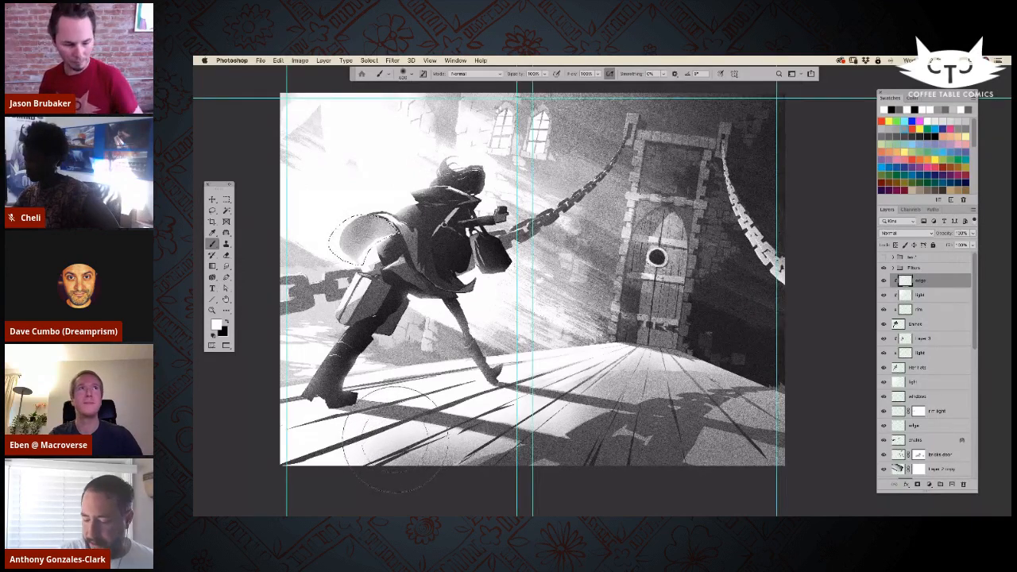
pyautogui.press('super+h')
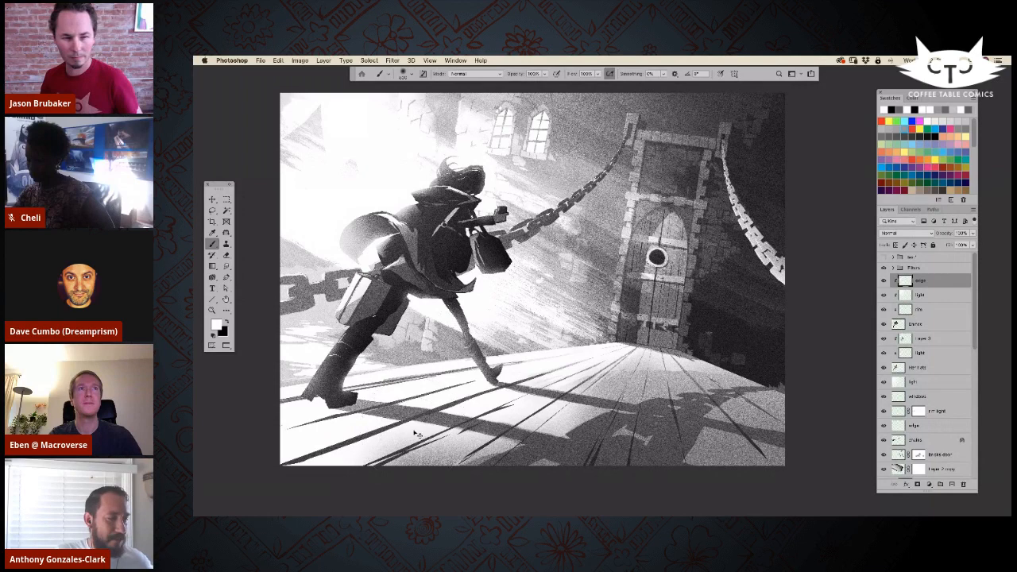
pyautogui.press('super+z')
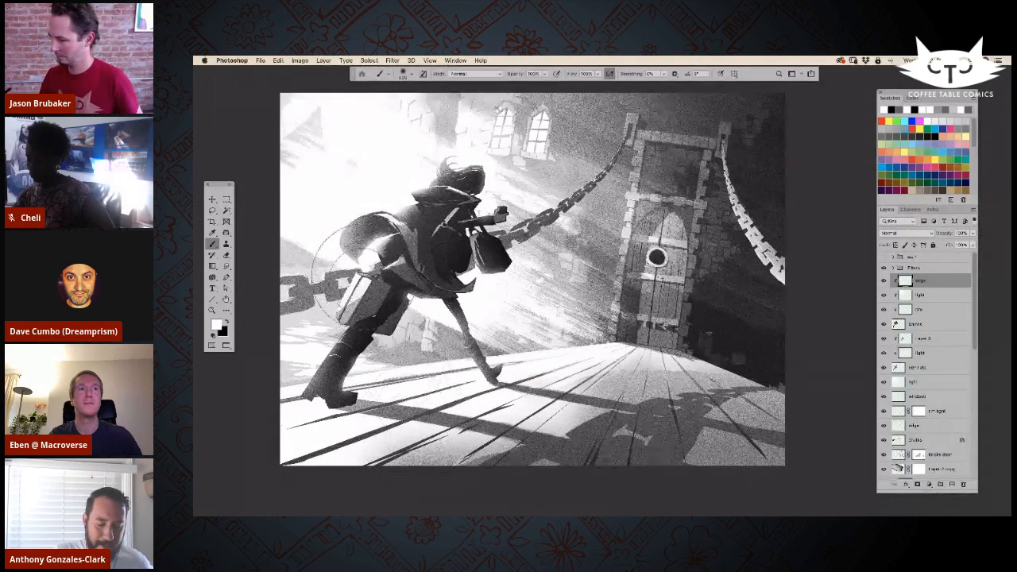
# Step: Erase excess light along the figure's front leg on the edge layer, comparing the layer hidden and shown
pyautogui.press('[')
pyautogui.press('[')
pyautogui.press('[')
pyautogui.press('[')
pyautogui.press('[')
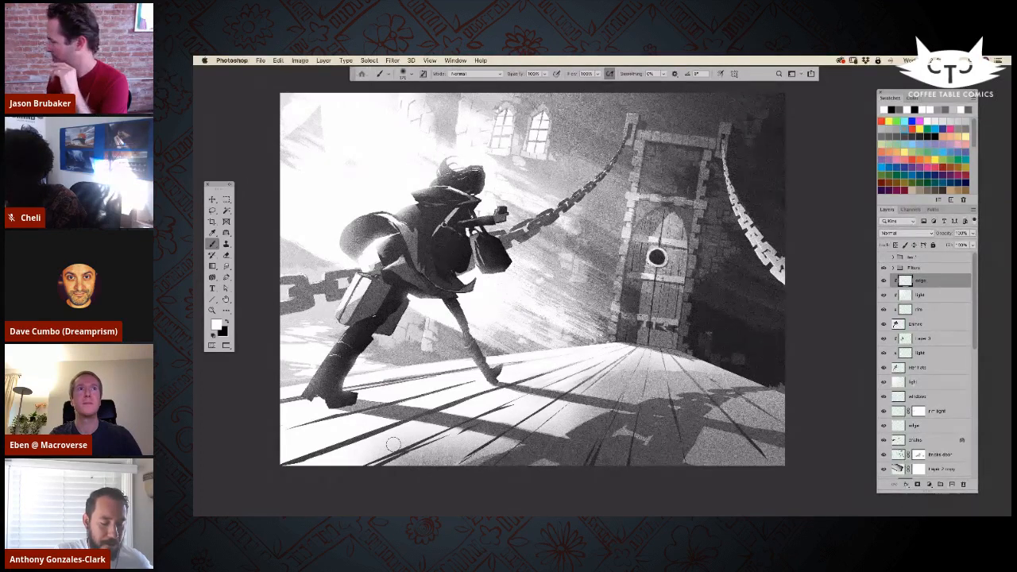
pyautogui.click(883, 281)
pyautogui.click(884, 281)
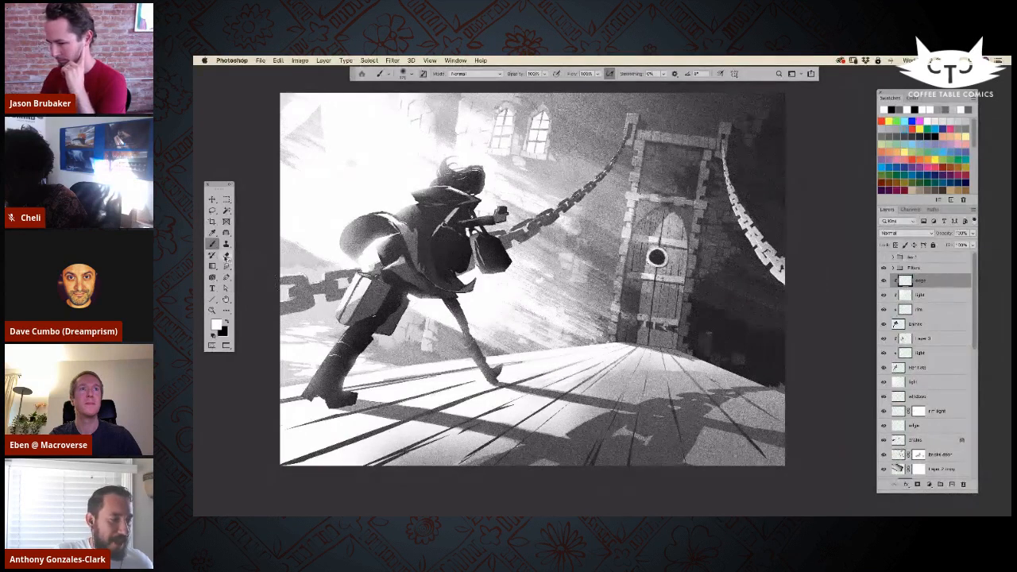
pyautogui.click(227, 257)
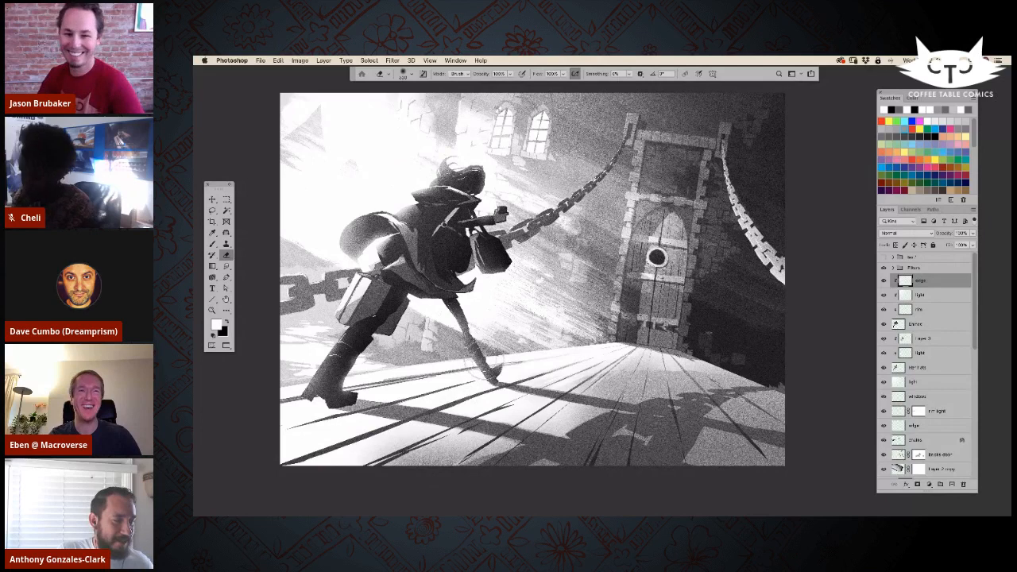
pyautogui.click(883, 282)
pyautogui.click(884, 282)
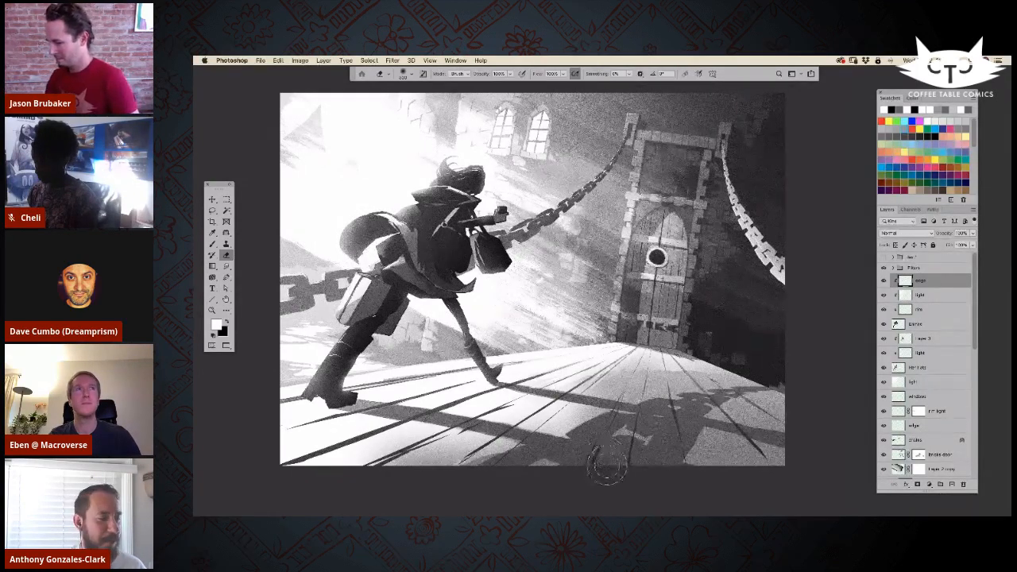
# Step: Compare the whole artwork with the two clipped layers below the edge layer hidden and shown, and select the lower one
pyautogui.press('super+minus')
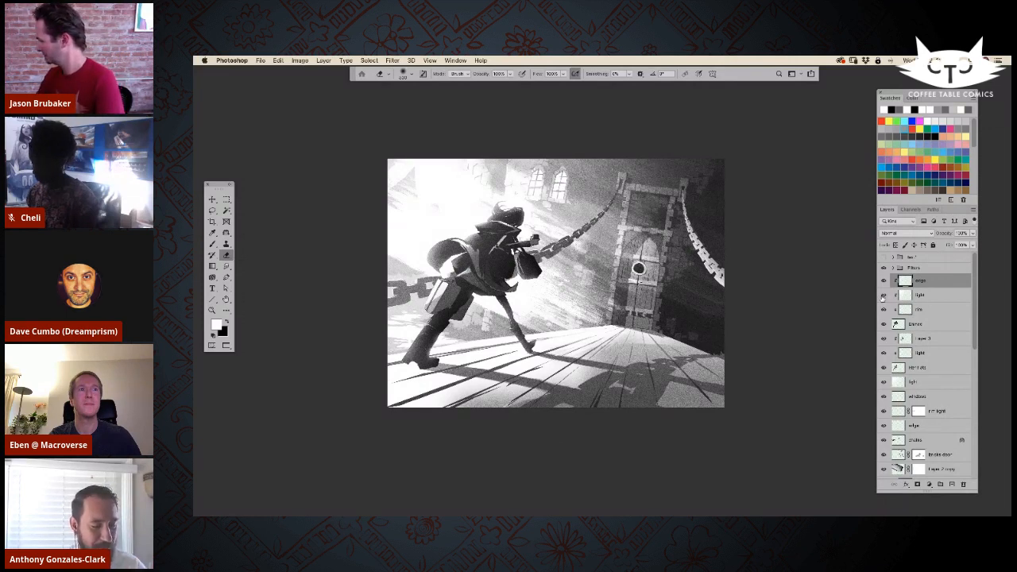
pyautogui.click(883, 296)
pyautogui.click(883, 311)
pyautogui.click(882, 311)
pyautogui.click(882, 310)
pyautogui.click(884, 310)
pyautogui.click(922, 310)
pyautogui.press('super+plus')
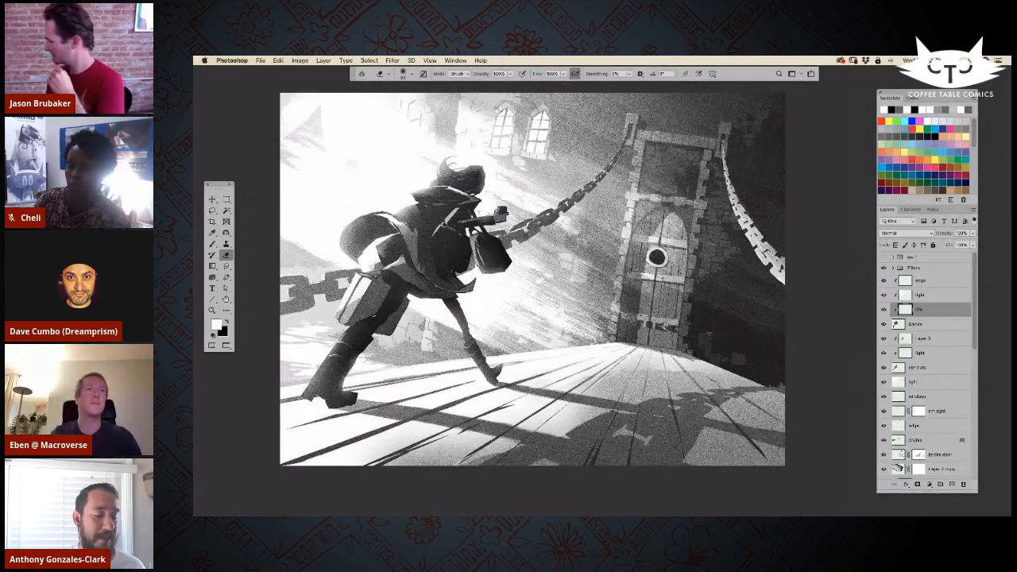
# Step: Find the wood lines layer above the drawbridge layer, compare it hidden and shown, and select it
pyautogui.moveTo(973, 342); pyautogui.dragTo(967, 433)
pyautogui.scroll(3, 962, 413)
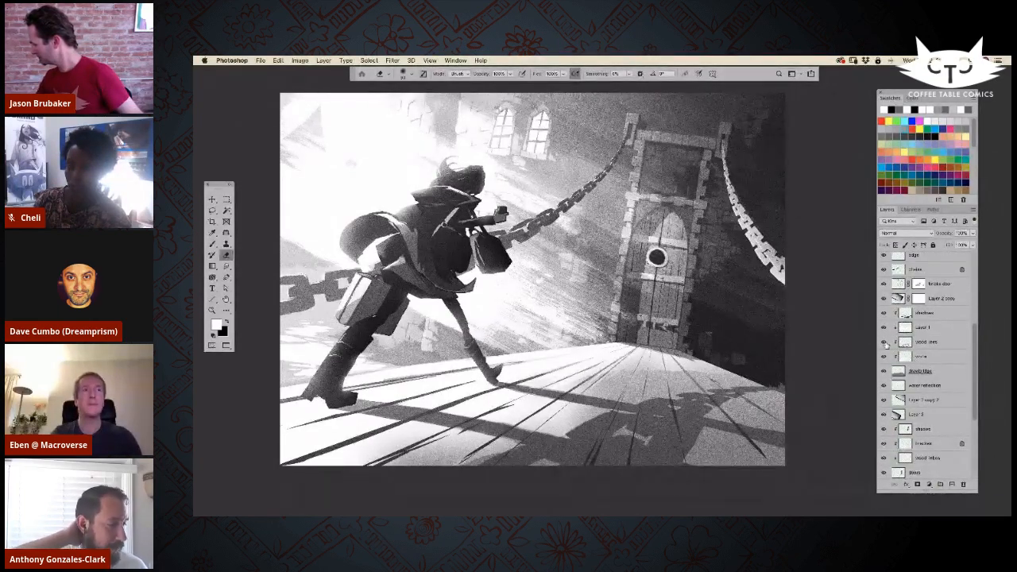
pyautogui.click(885, 341)
pyautogui.click(885, 342)
pyautogui.click(922, 341)
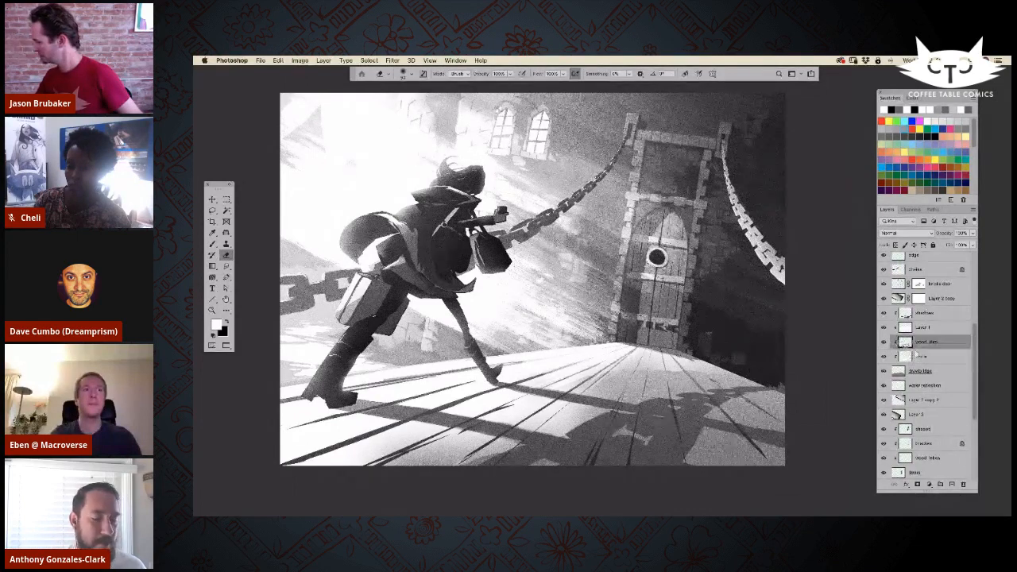
pyautogui.moveTo(974, 236)
pyautogui.mouseDown()
pyautogui.moveTo(948, 244)
pyautogui.moveTo(972, 244)
pyautogui.mouseUp()
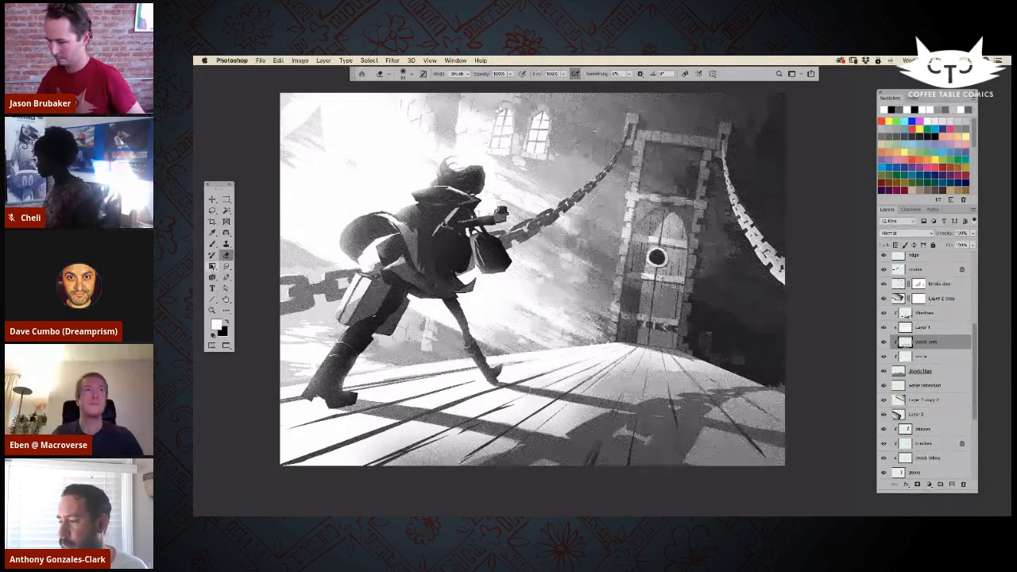
# Step: Try to fade the drawbridge's plank lines near the figure with a white gradient, and undo both attempts
pyautogui.click(212, 265)
pyautogui.click(480, 74)
pyautogui.moveTo(355, 360); pyautogui.dragTo(522, 467)
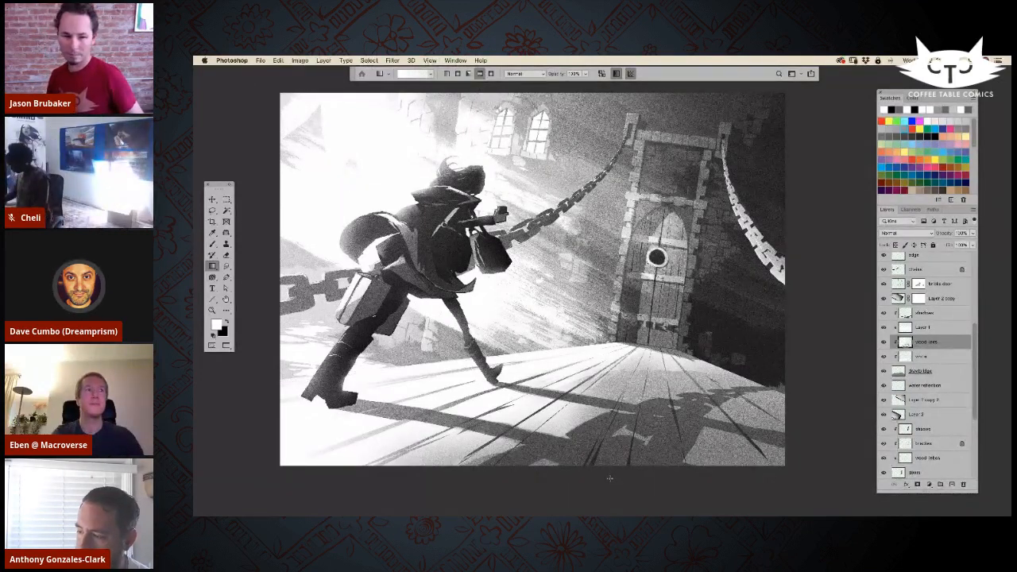
pyautogui.press('super+z')
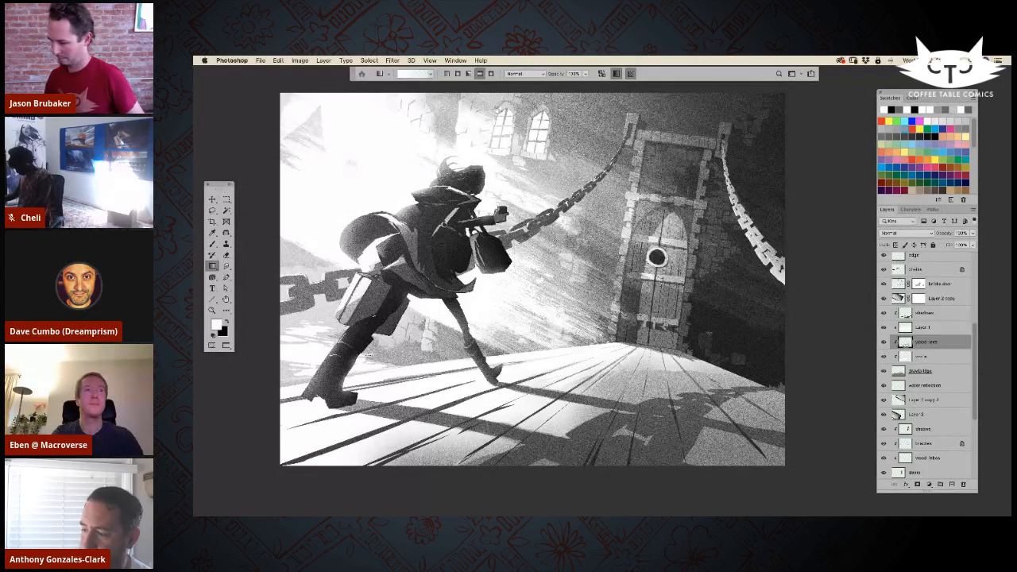
pyautogui.moveTo(367, 355); pyautogui.dragTo(445, 439)
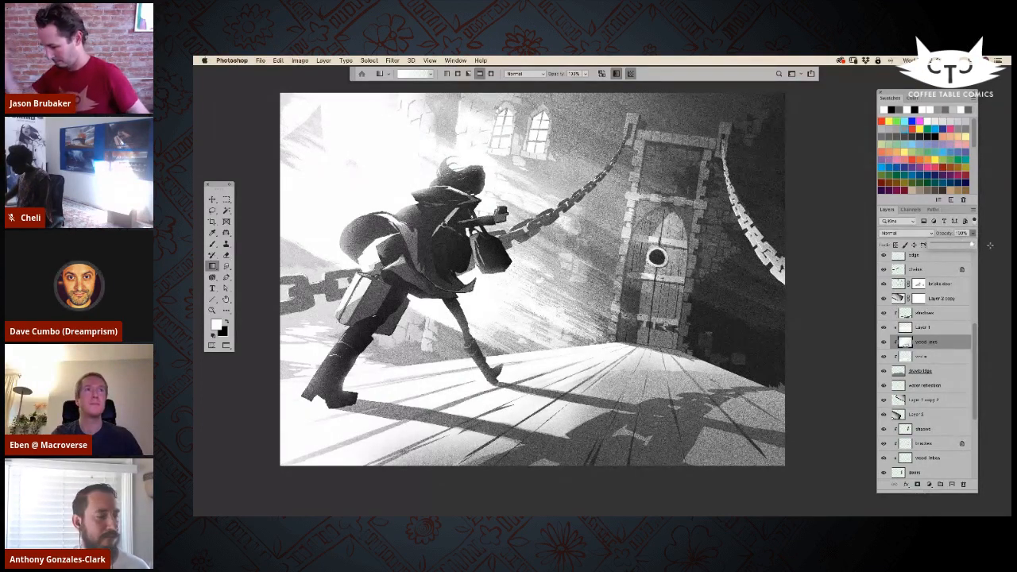
pyautogui.press('super+z')
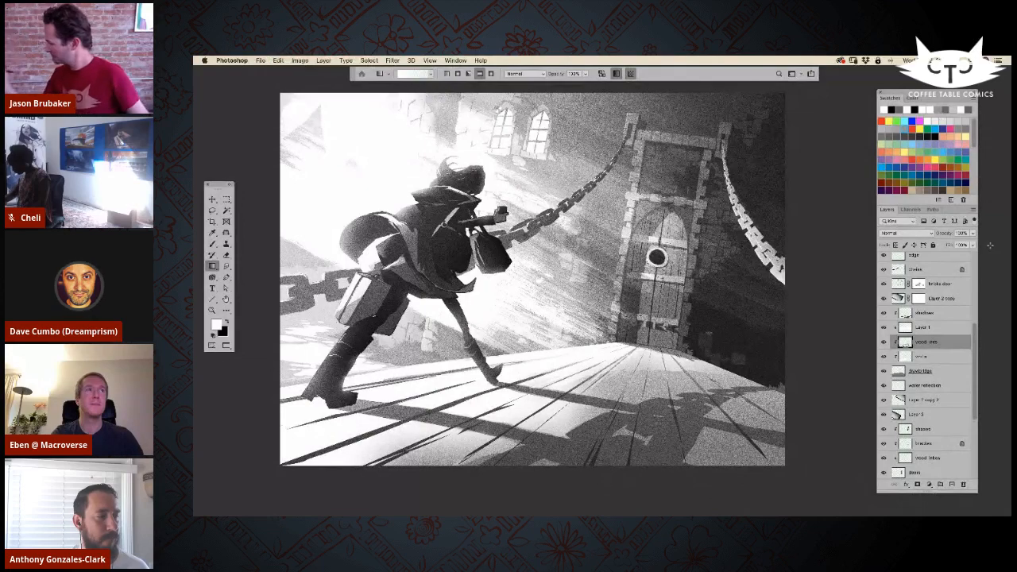
# Step: Fade the plank lines beneath the running figure on the wood lines layer with a larger soft eraser
pyautogui.click(226, 255)
pyautogui.press(']')
pyautogui.press(']')
pyautogui.press(']')
pyautogui.press(']')
pyautogui.press(']')
pyautogui.press(']')
pyautogui.press(']')
pyautogui.press(']')
pyautogui.moveTo(282, 414)
pyautogui.mouseDown()
pyautogui.moveTo(433, 381)
pyautogui.moveTo(276, 443)
pyautogui.moveTo(445, 392)
pyautogui.moveTo(267, 479)
pyautogui.mouseUp()
pyautogui.moveTo(306, 441)
pyautogui.mouseDown()
pyautogui.moveTo(385, 470)
pyautogui.moveTo(524, 386)
pyautogui.moveTo(489, 398)
pyautogui.moveTo(500, 399)
pyautogui.moveTo(477, 383)
pyautogui.moveTo(457, 402)
pyautogui.moveTo(481, 370)
pyautogui.moveTo(401, 370)
pyautogui.moveTo(374, 382)
pyautogui.moveTo(548, 342)
pyautogui.moveTo(529, 358)
pyautogui.moveTo(542, 356)
pyautogui.moveTo(441, 375)
pyautogui.moveTo(530, 361)
pyautogui.moveTo(254, 406)
pyautogui.moveTo(482, 367)
pyautogui.moveTo(488, 382)
pyautogui.moveTo(561, 360)
pyautogui.moveTo(528, 395)
pyautogui.moveTo(554, 407)
pyautogui.mouseUp()
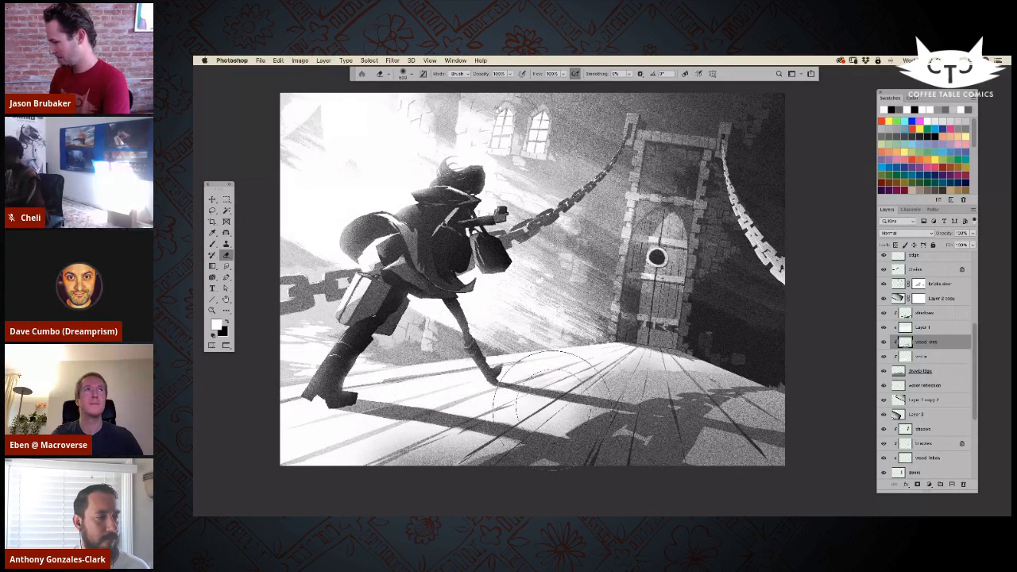
# Step: Try to fade the plank lines around the middle of the drawbridge with a smaller eraser, and undo those strokes
pyautogui.press('[')
pyautogui.press('[')
pyautogui.press('[')
pyautogui.press('[')
pyautogui.press('[')
pyautogui.press('[')
pyautogui.press('[')
pyautogui.press('[')
pyautogui.press('[')
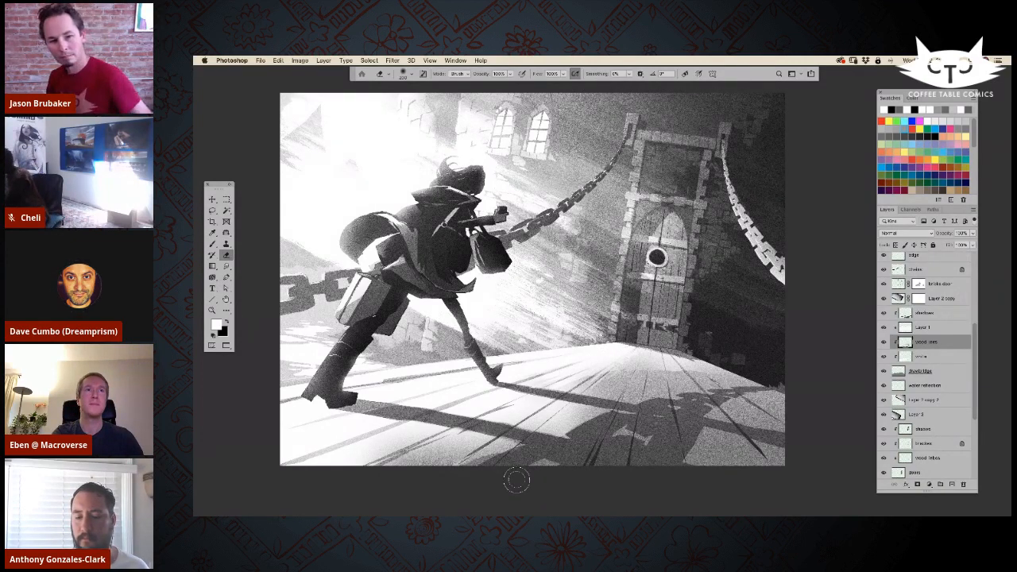
pyautogui.press('super+z')
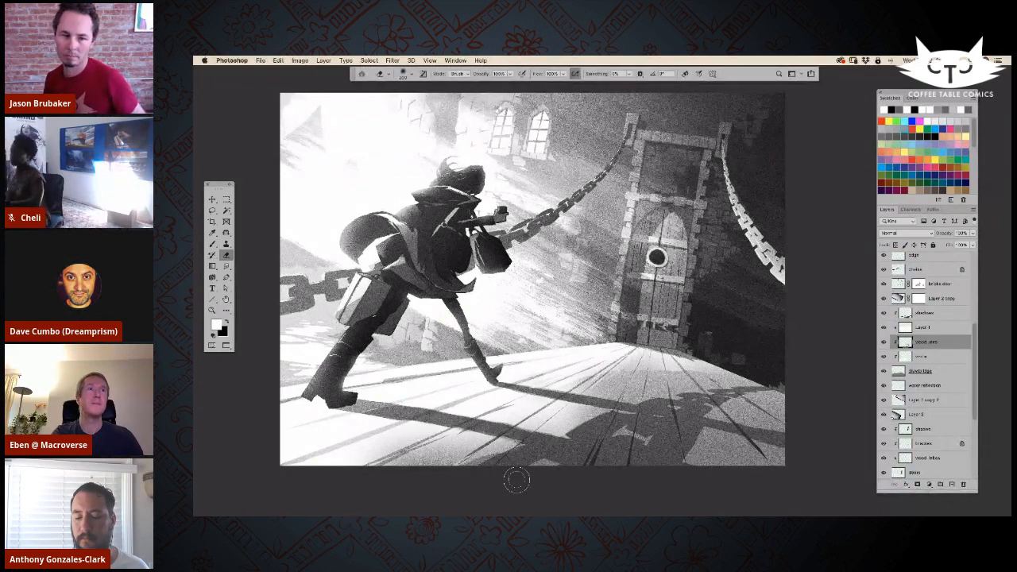
pyautogui.moveTo(538, 429); pyautogui.dragTo(570, 396)
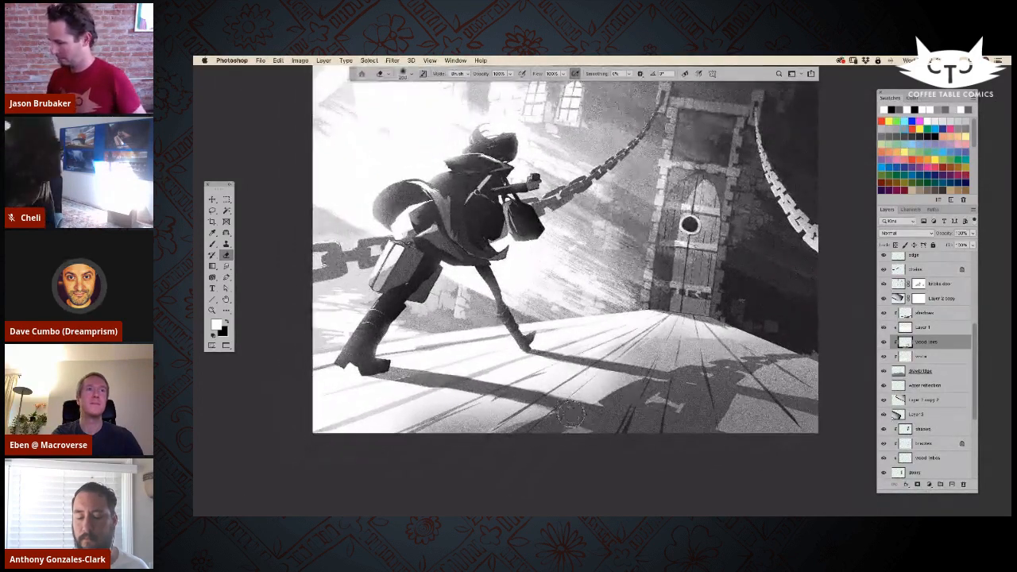
pyautogui.press('super+z')
pyautogui.press('super+z')
# Step: Undo the earlier eraser strokes on the wood lines layer to restore the dark plank lines beneath the figure
pyautogui.press('super+z')
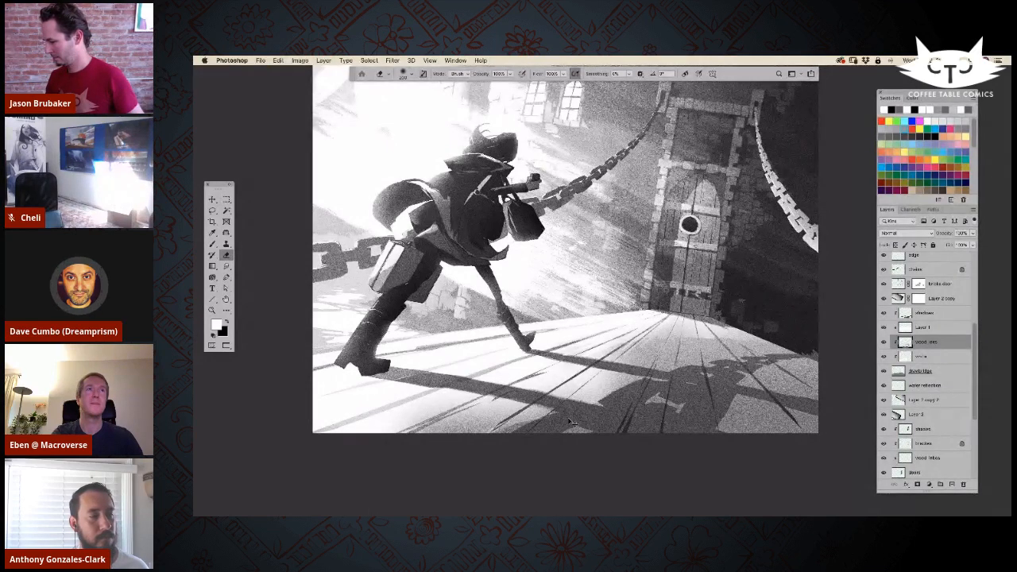
pyautogui.press('super+z')
pyautogui.press('super+z')
pyautogui.press('super+z')
pyautogui.press('super+z')
pyautogui.press('super+z')
pyautogui.press('super+z')
pyautogui.press('super+z')
pyautogui.press('super+z')
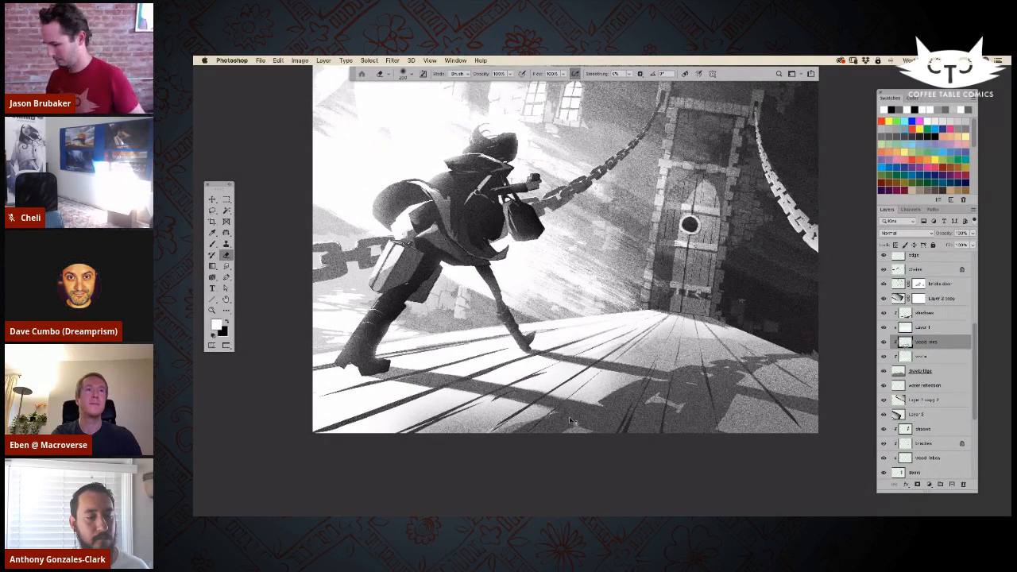
# Step: Compare the wood lines layer and the white layer below it hidden and shown
pyautogui.keyDown('alt'); pyautogui.click(884, 341); pyautogui.keyUp('alt')
pyautogui.keyDown('alt'); pyautogui.click(883, 341); pyautogui.keyUp('alt')
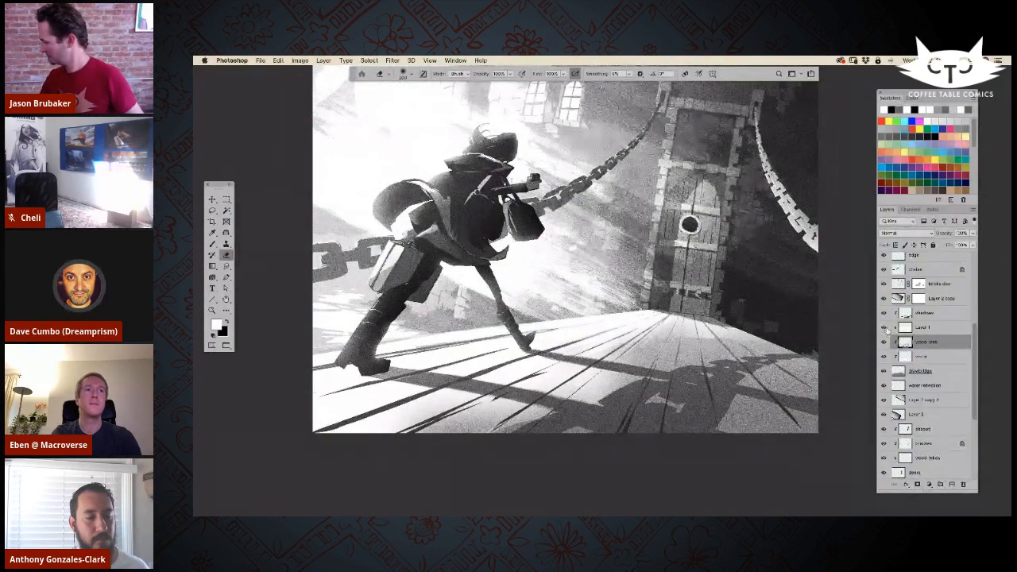
pyautogui.click(884, 356)
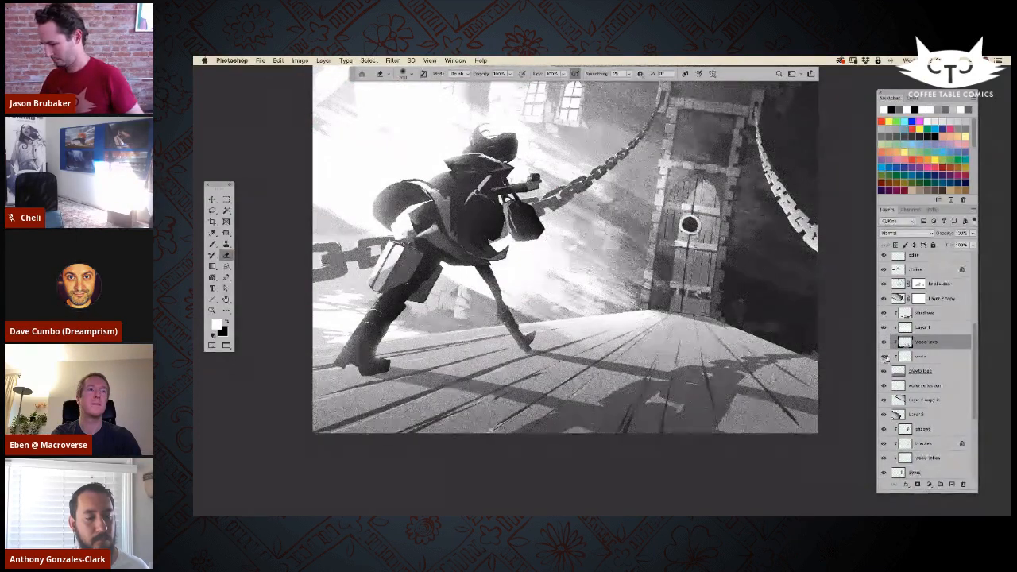
pyautogui.click(883, 356)
# Step: On the white layer, fill small lasso areas with white along the drawbridge's far edge behind and between the figure's legs
pyautogui.click(926, 356)
pyautogui.click(212, 210)
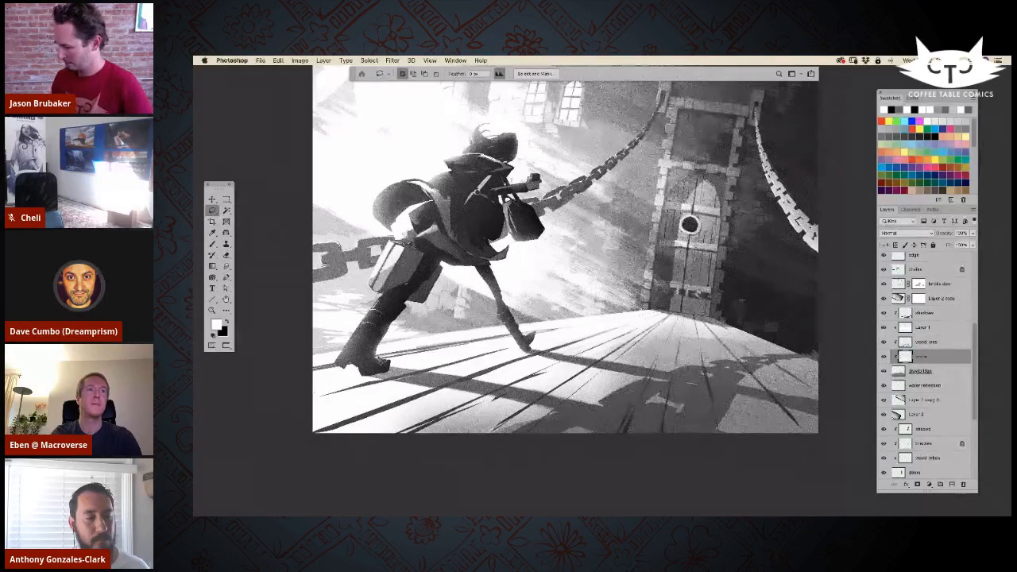
pyautogui.moveTo(330, 360); pyautogui.dragTo(360, 351)
pyautogui.hotkey('alt', 'BackSpace')
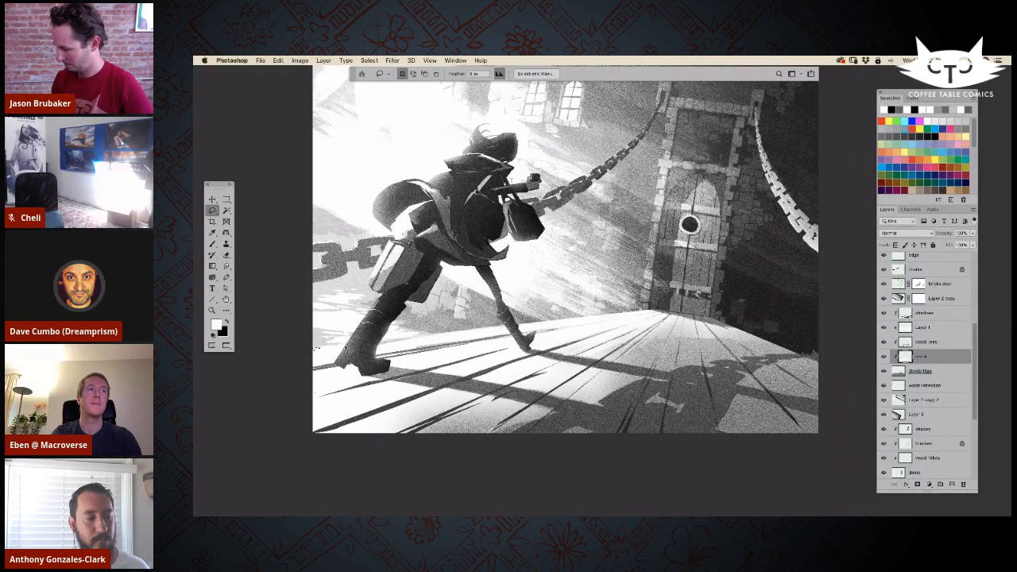
pyautogui.hotkey('alt', 'BackSpace')
pyautogui.press('super+d')
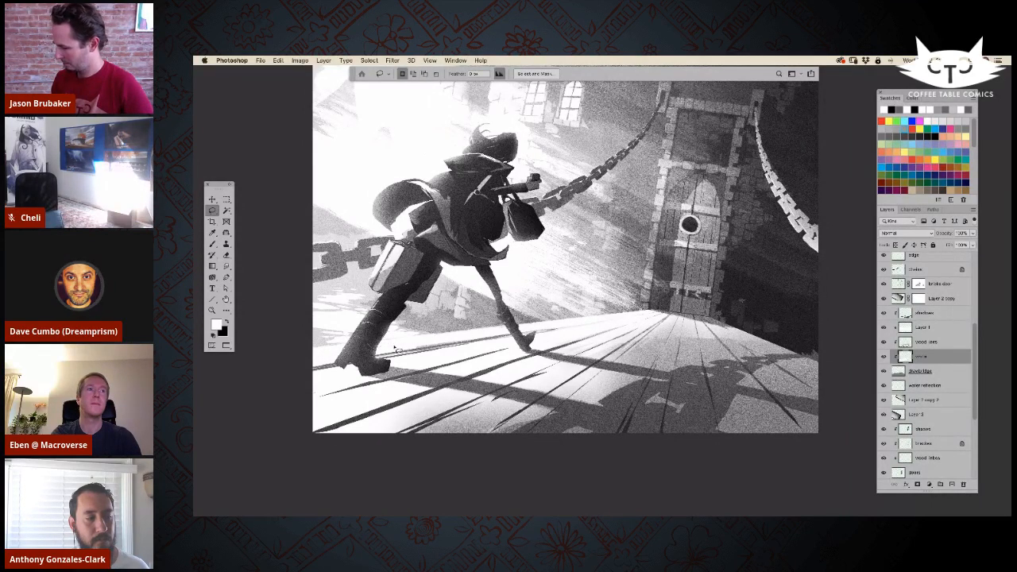
pyautogui.moveTo(453, 337); pyautogui.dragTo(425, 348)
pyautogui.hotkey('alt', 'BackSpace')
pyautogui.press('super+d')
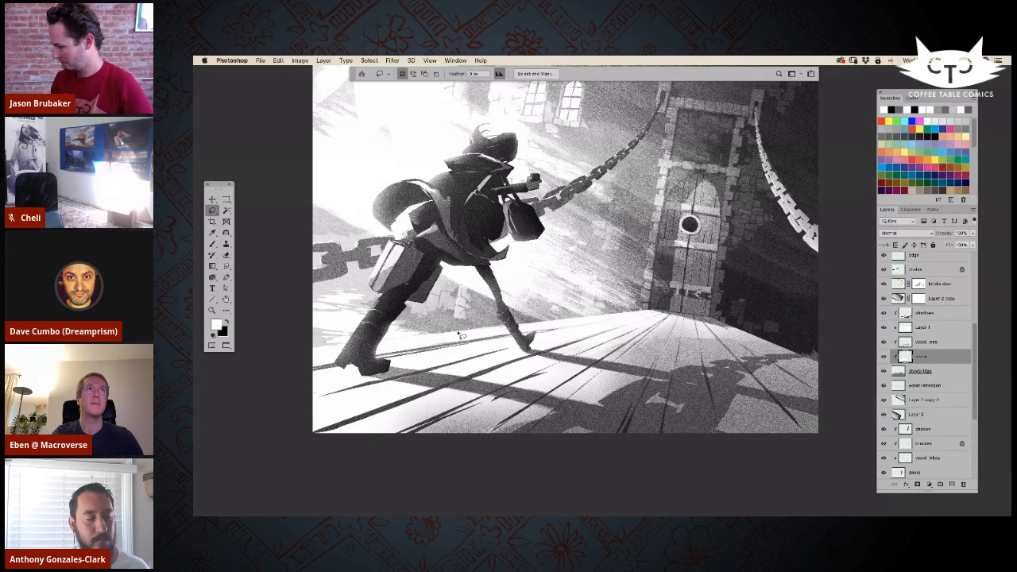
pyautogui.moveTo(516, 327); pyautogui.dragTo(495, 334)
pyautogui.hotkey('alt', 'BackSpace')
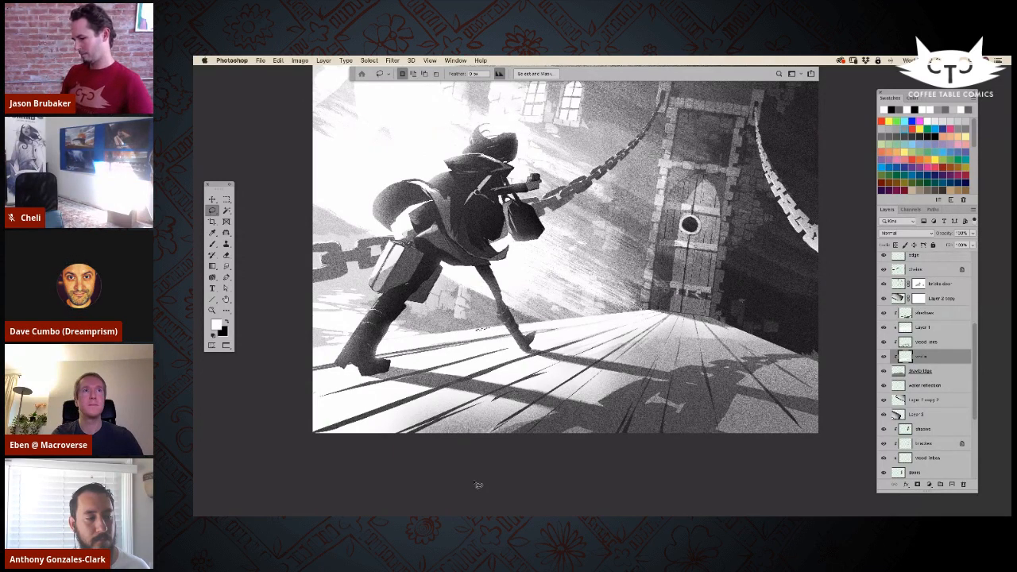
pyautogui.hotkey('alt', '[')
pyautogui.hotkey('alt', '[')
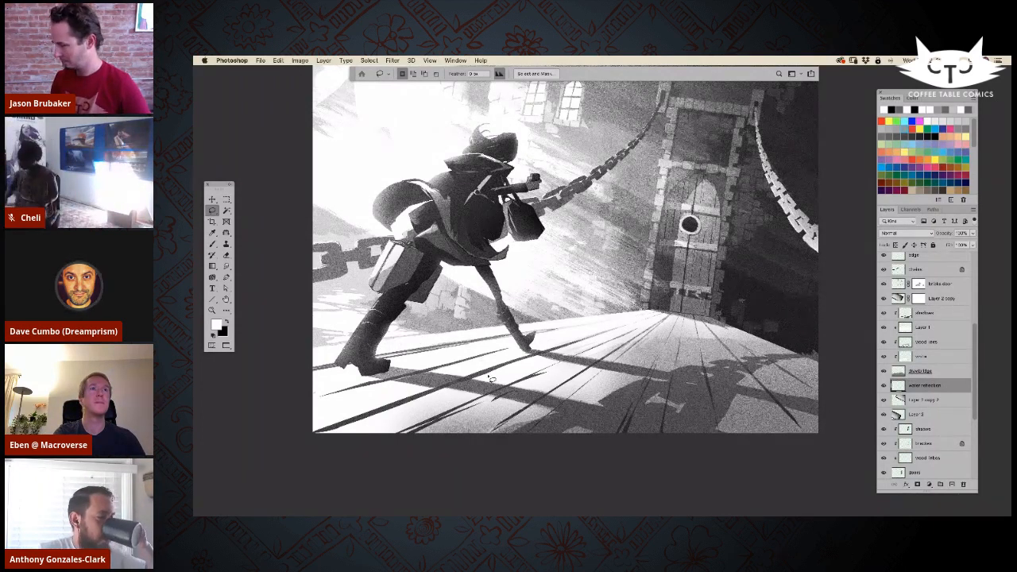
# Step: Add a layer mask to the wood lines layer and fade the plank lines beneath the figure with the eraser
pyautogui.press('super+minus')
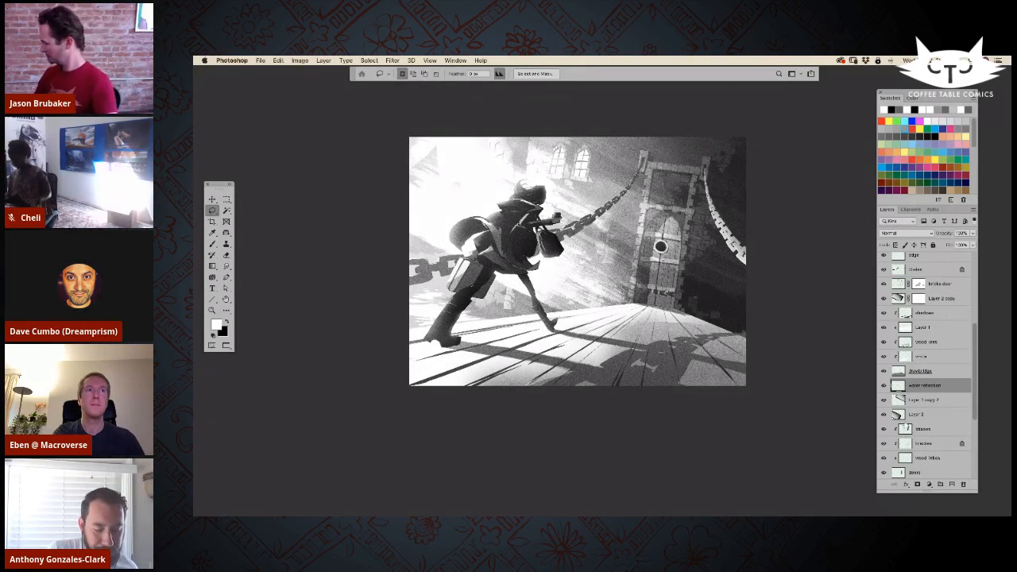
pyautogui.click(906, 343)
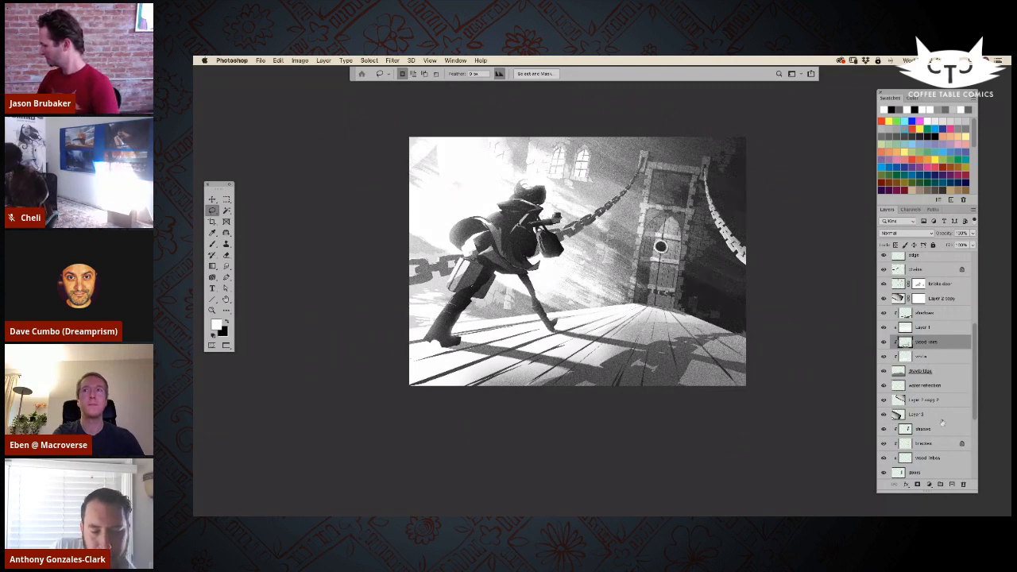
pyautogui.click(917, 485)
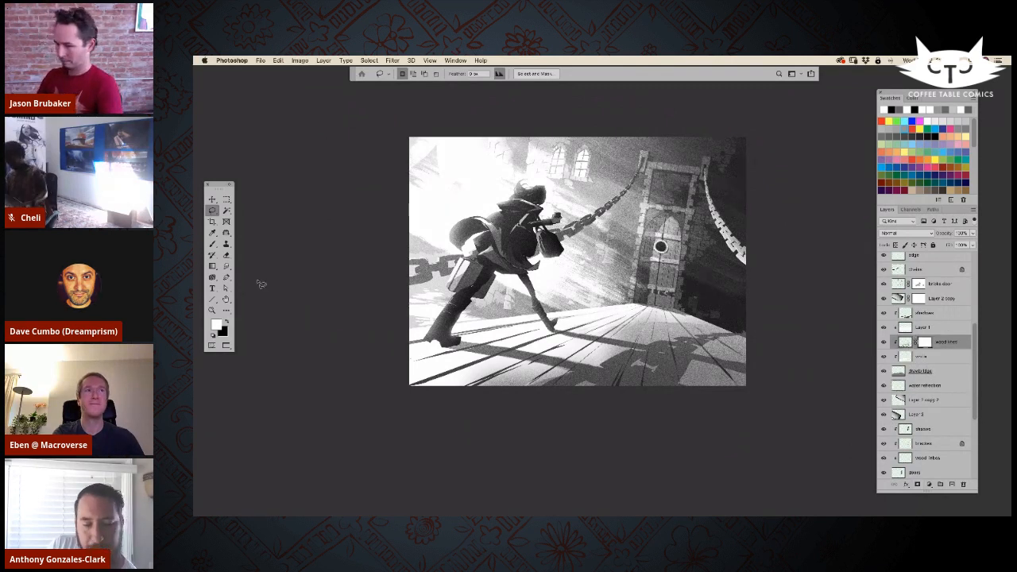
pyautogui.press('super+plus')
pyautogui.click(226, 256)
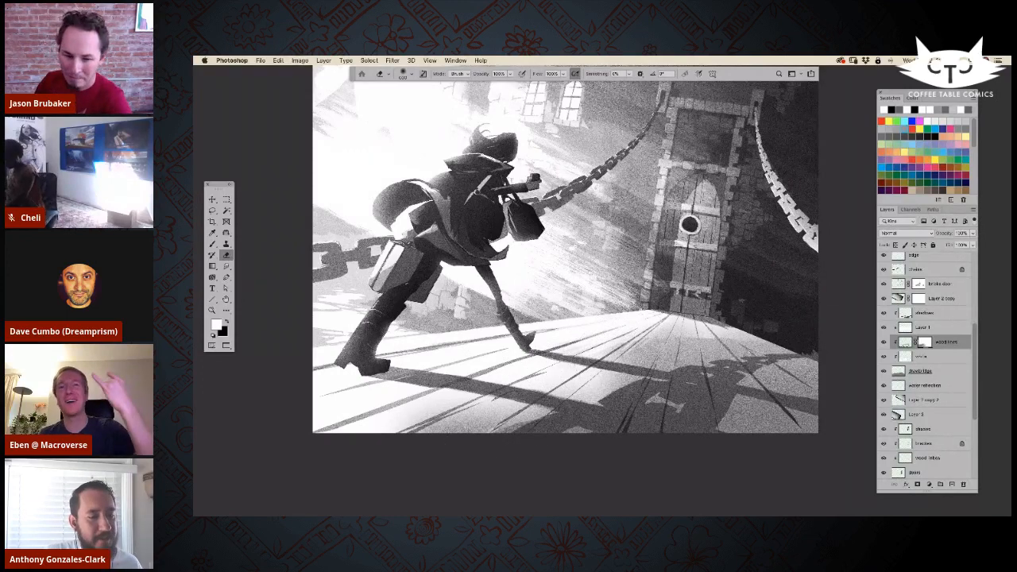
# Step: Check the artwork without the interface, and compare the wood lines, shadows, chains and Layer 1 layers hidden and shown
pyautogui.press('Tab')
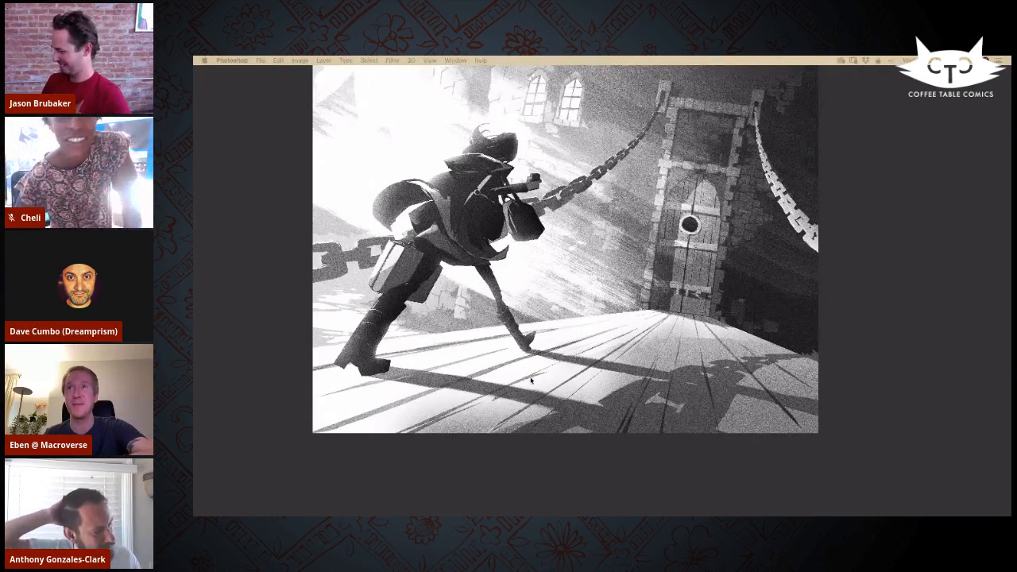
pyautogui.press('Tab')
pyautogui.click(884, 342)
pyautogui.click(884, 342)
pyautogui.click(884, 313)
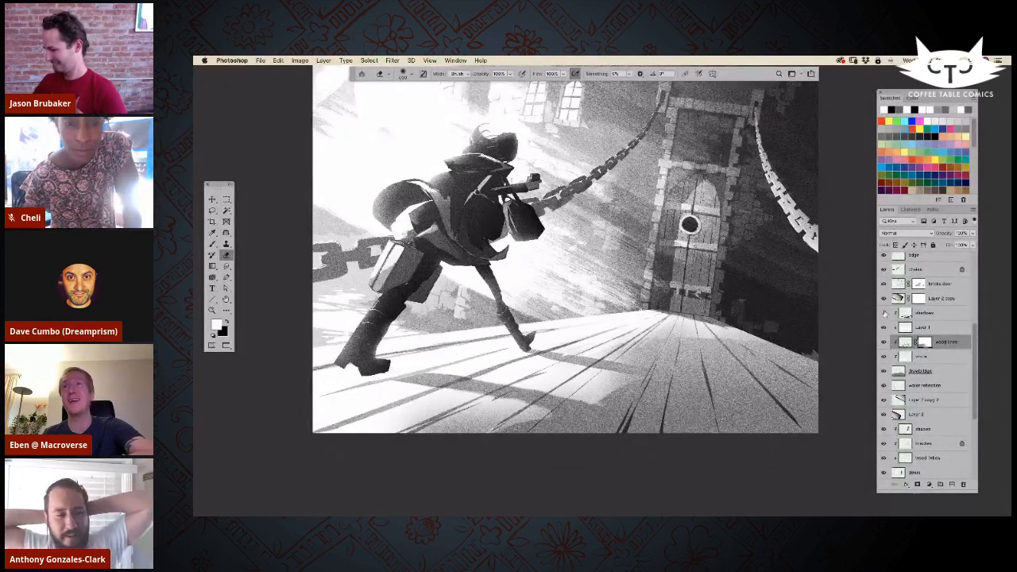
pyautogui.click(884, 313)
pyautogui.click(884, 269)
pyautogui.click(883, 270)
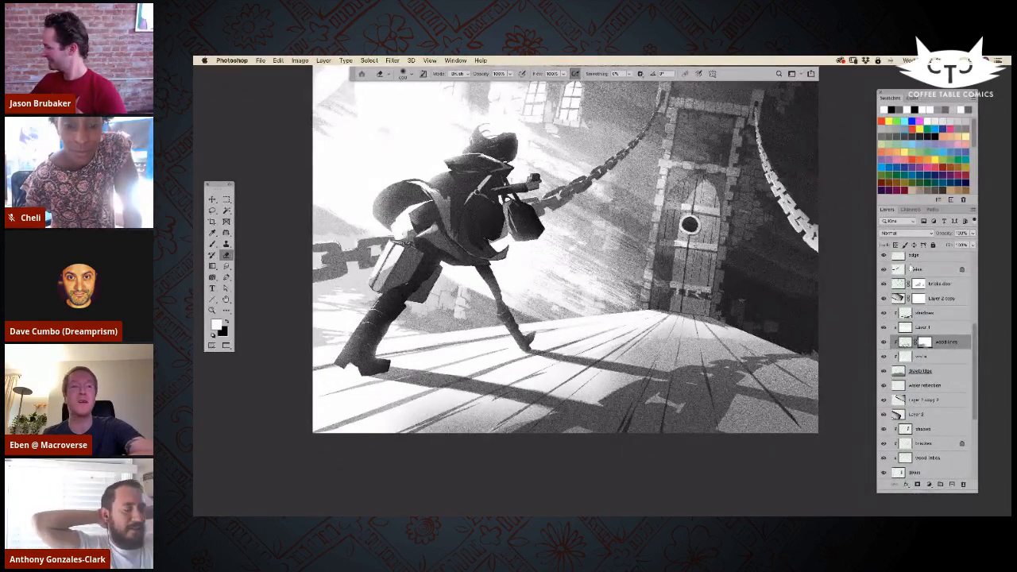
pyautogui.click(884, 313)
pyautogui.click(884, 313)
pyautogui.click(884, 328)
pyautogui.click(884, 328)
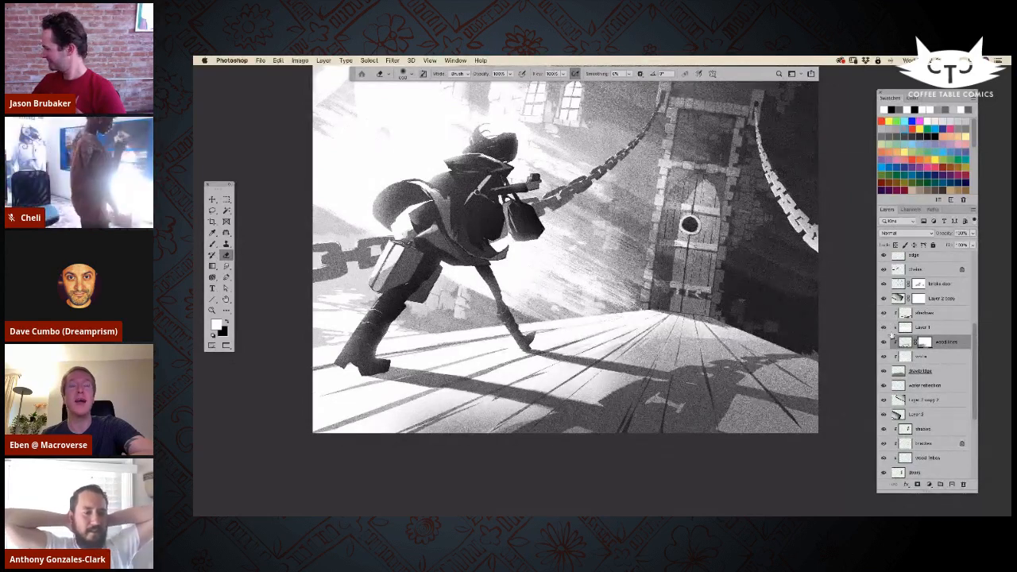
# Step: Compare the drawbridge, white and wood lines layers hidden and shown one after another
pyautogui.click(882, 371)
pyautogui.click(883, 372)
pyautogui.click(884, 357)
pyautogui.click(883, 357)
pyautogui.click(884, 342)
pyautogui.click(884, 343)
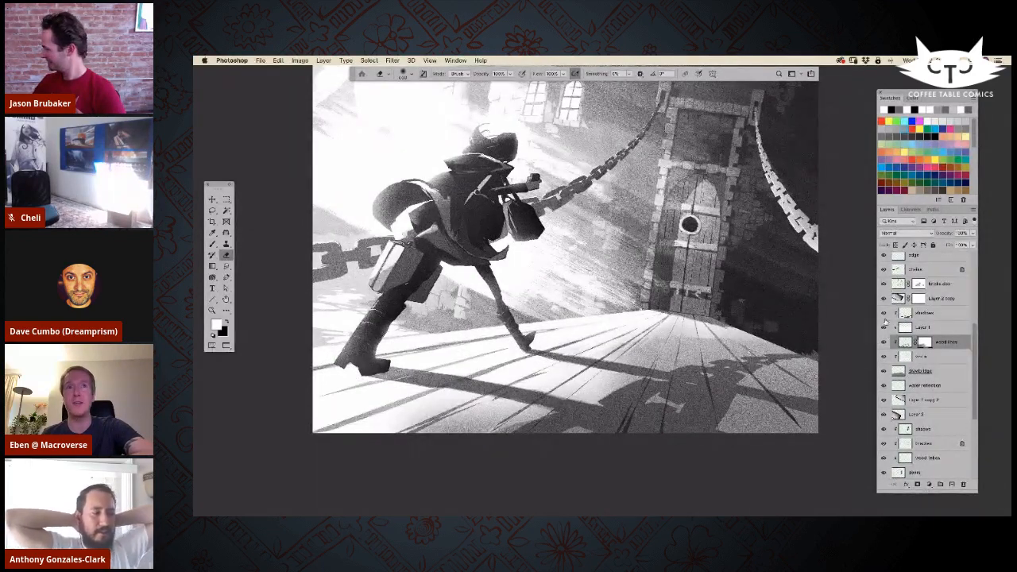
# Step: Hide the shadows, Layer 1 and wood lines layers together to examine the bare drawbridge lighting, and show them again
pyautogui.click(884, 313)
pyautogui.click(884, 343)
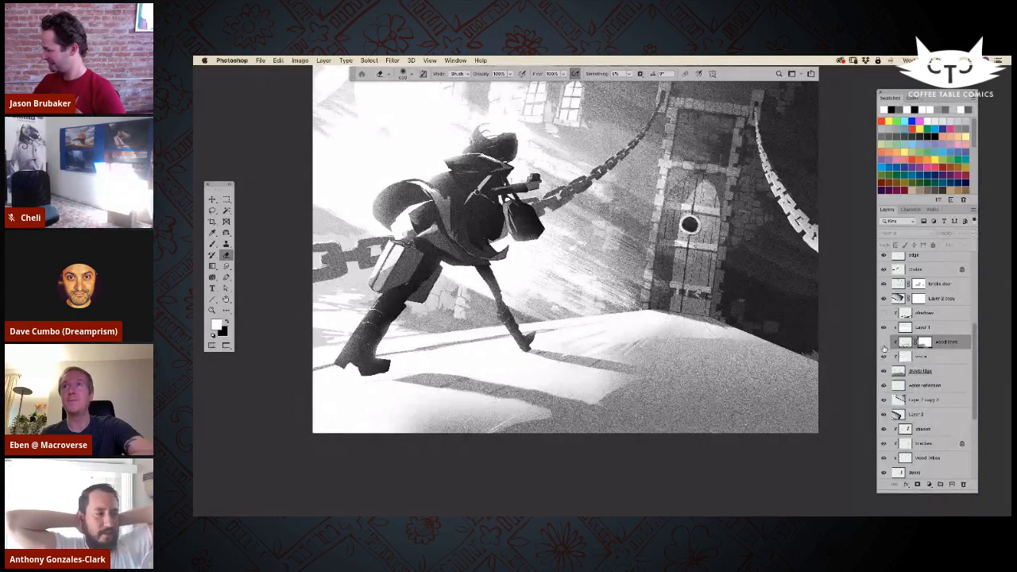
pyautogui.click(882, 328)
pyautogui.click(884, 358)
pyautogui.click(884, 358)
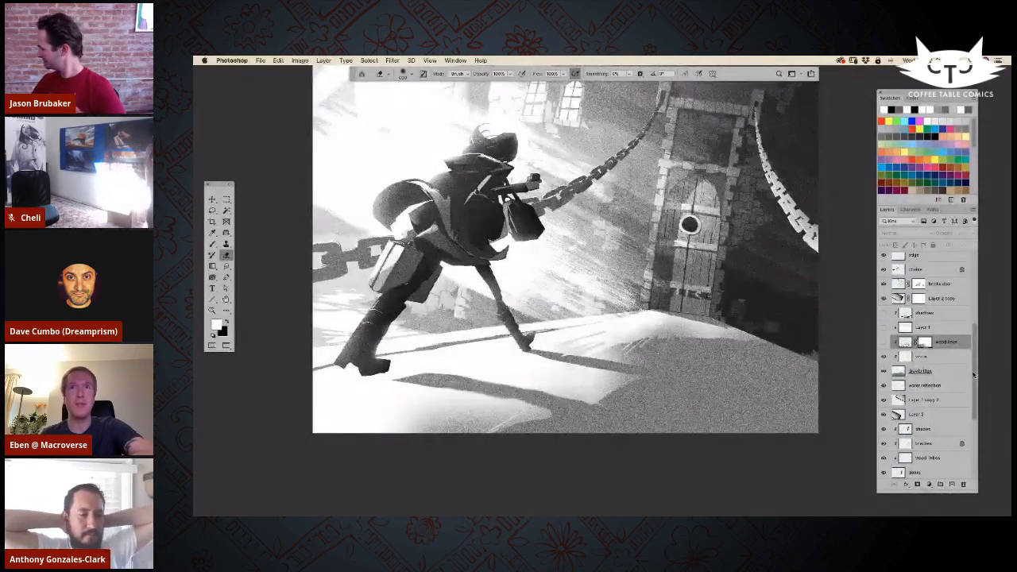
pyautogui.scroll(1, 975, 364)
pyautogui.scroll(2, 975, 363)
pyautogui.click(883, 359)
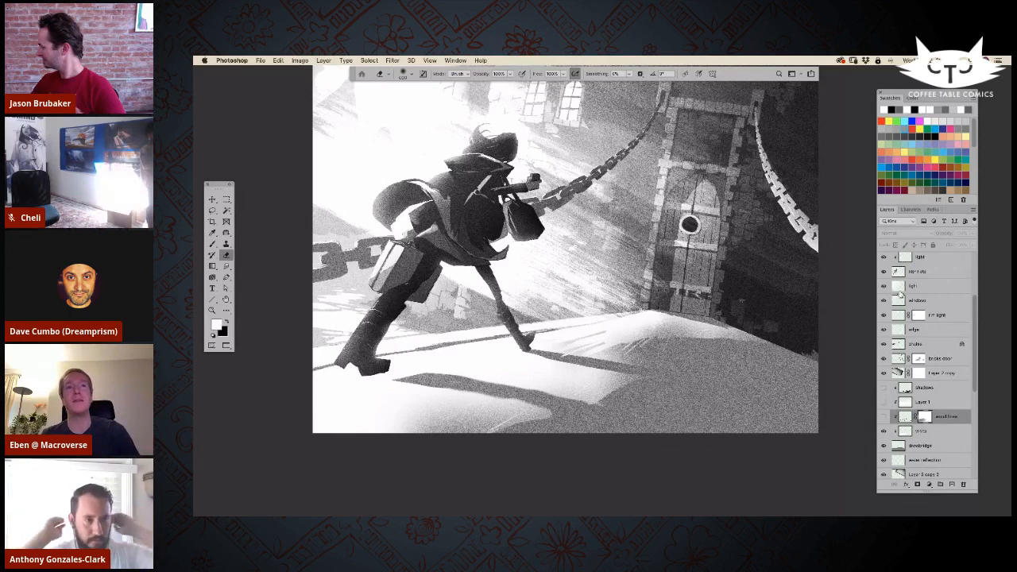
pyautogui.scroll(-4, 900, 294)
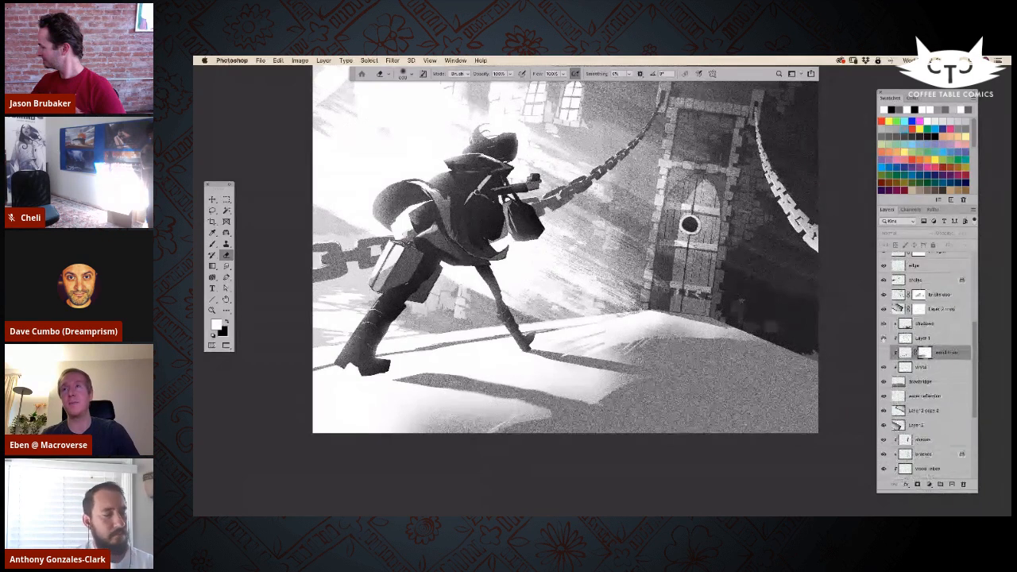
pyautogui.click(884, 351)
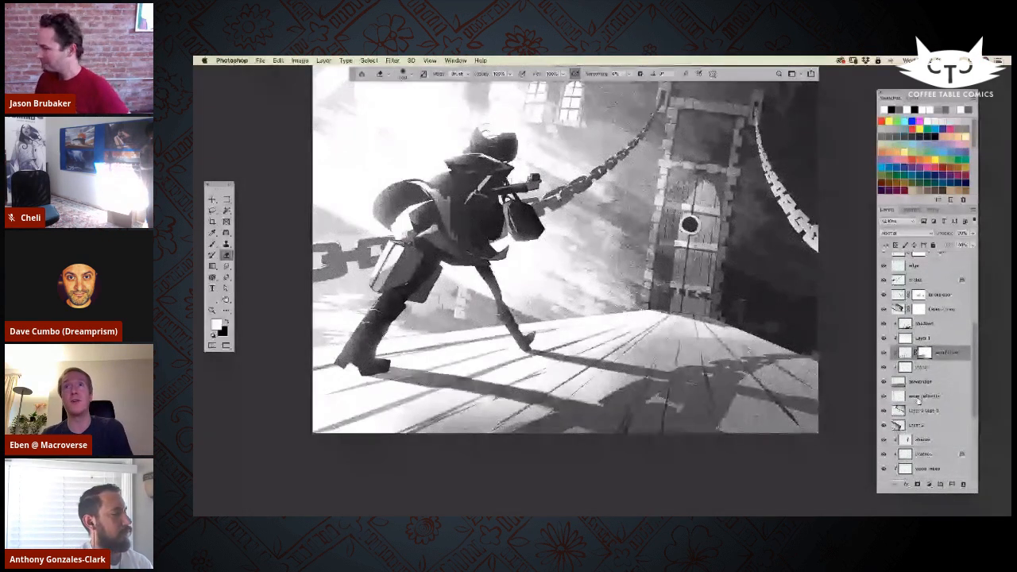
pyautogui.press('super+minus')
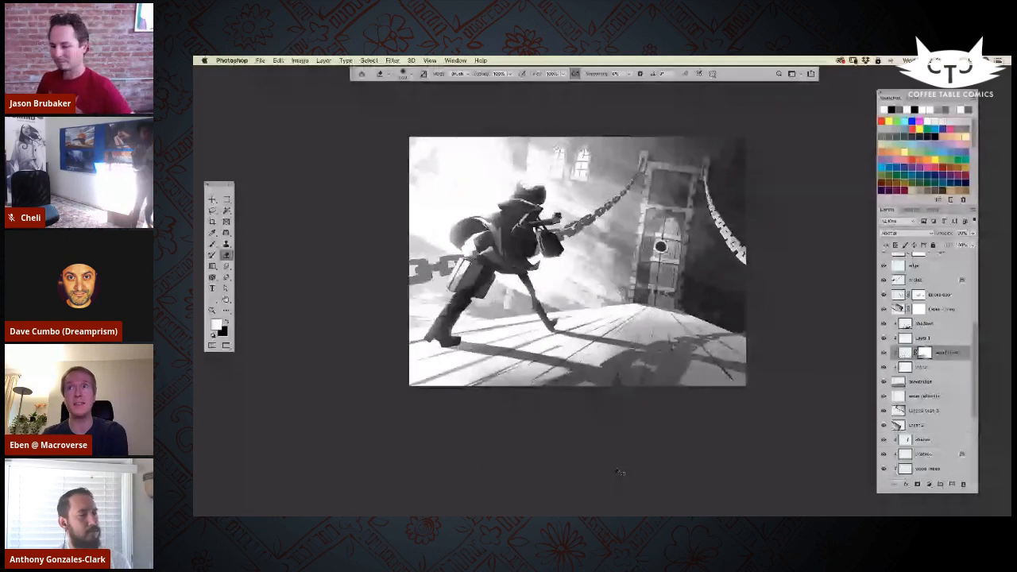
pyautogui.press('super+plus')
pyautogui.moveTo(605, 407); pyautogui.dragTo(594, 450)
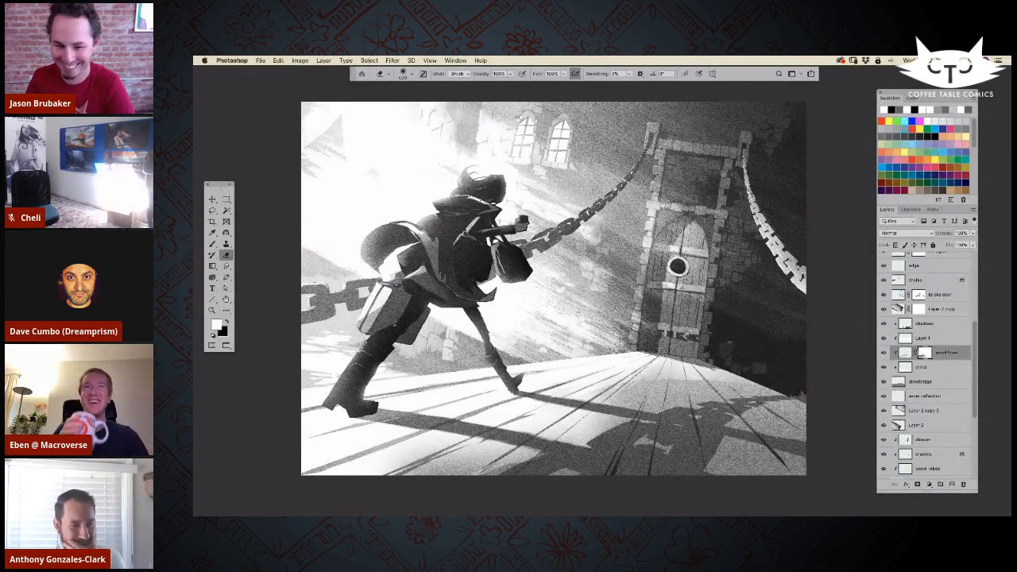
pyautogui.press('Tab')
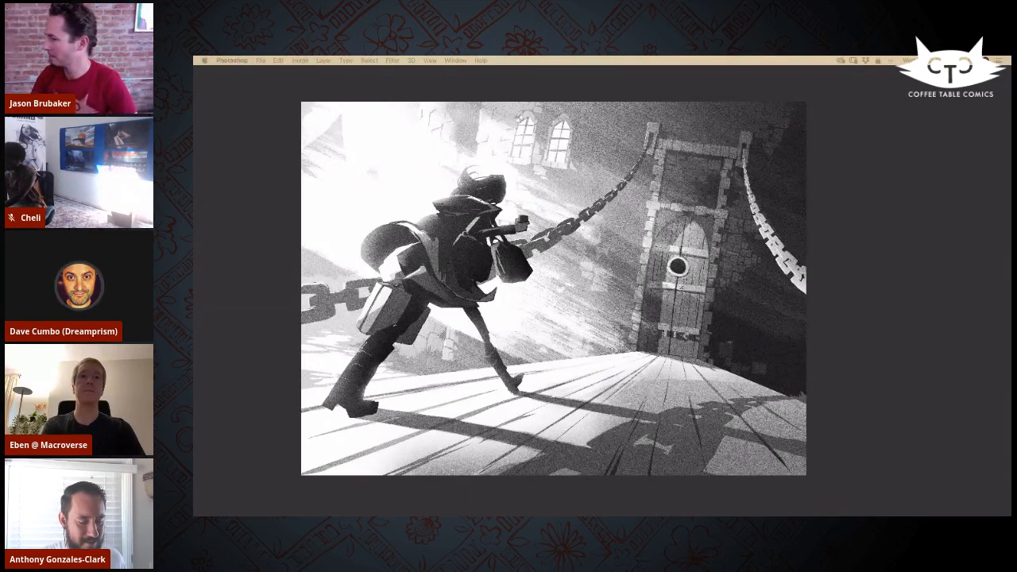
# Step: Darken the figure's cast shadow on the drawbridge by raising the shadows layer's opacity, trying 100% before settling slightly lower
pyautogui.click(276, 261)
pyautogui.press('super+equal')
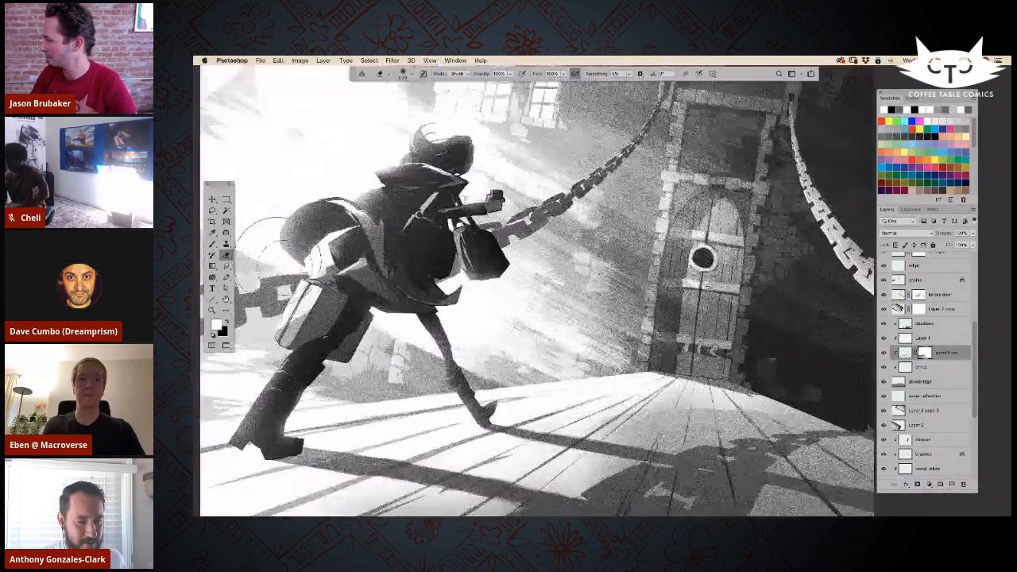
pyautogui.moveTo(506, 304); pyautogui.dragTo(547, 354)
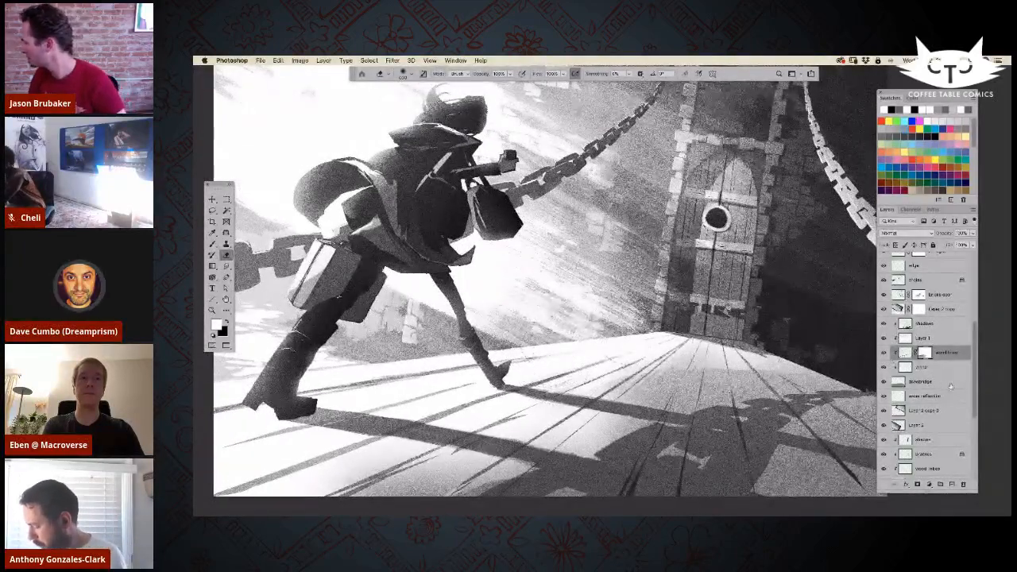
pyautogui.click(902, 324)
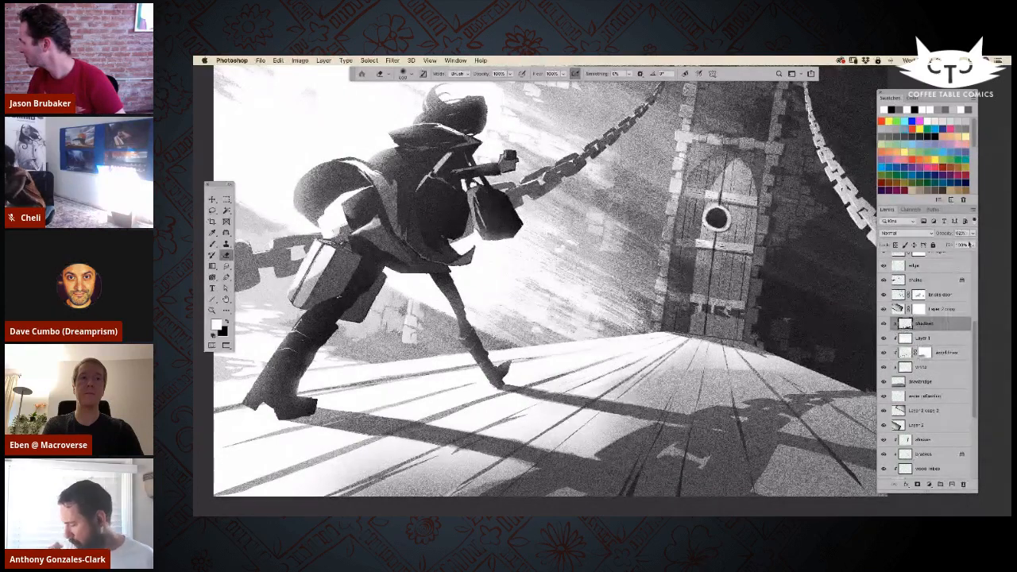
pyautogui.moveTo(956, 245); pyautogui.dragTo(965, 245)
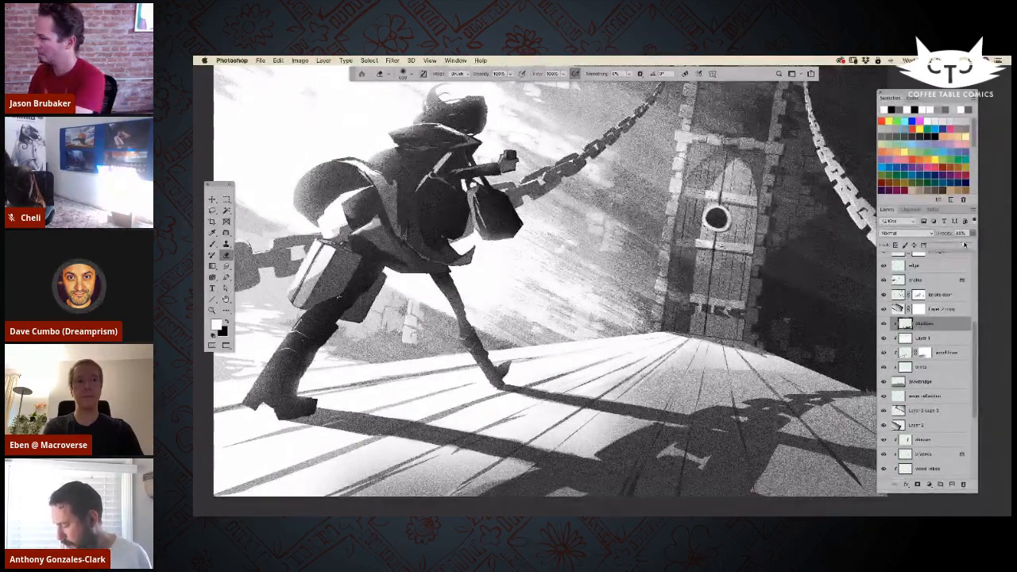
pyautogui.press('super+minus')
pyautogui.click(972, 234)
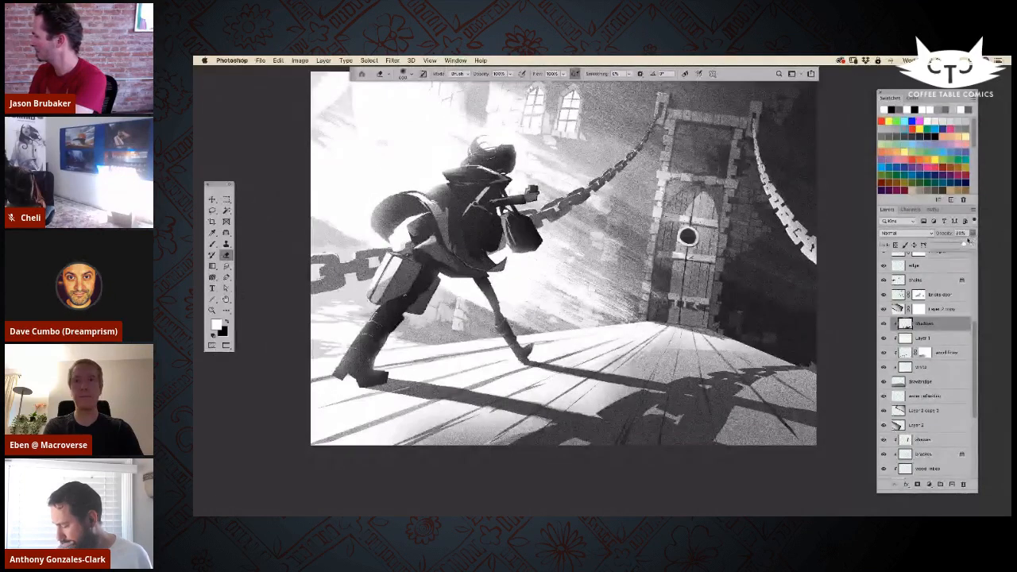
pyautogui.moveTo(965, 244); pyautogui.dragTo(974, 245)
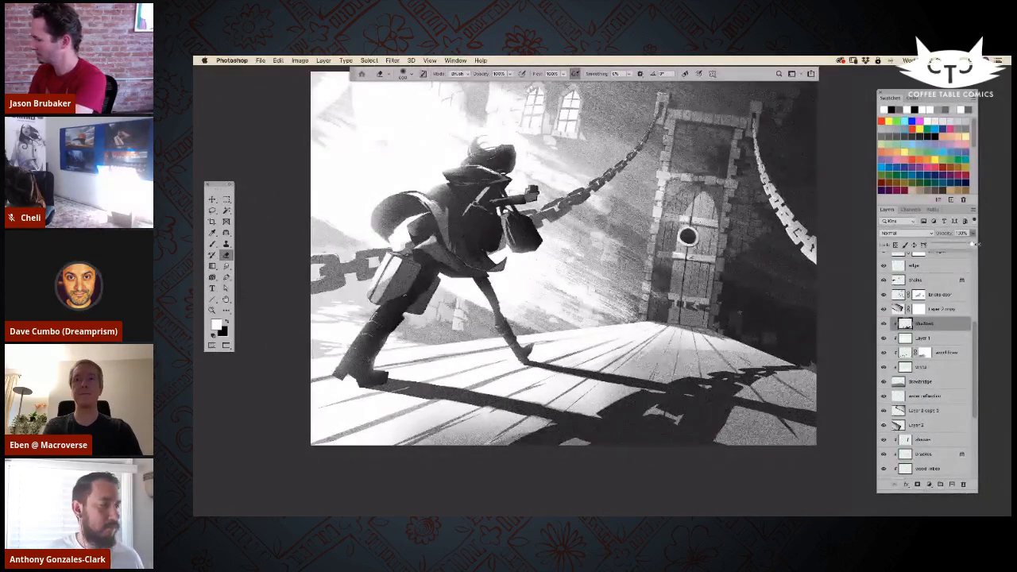
pyautogui.moveTo(972, 245); pyautogui.dragTo(968, 245)
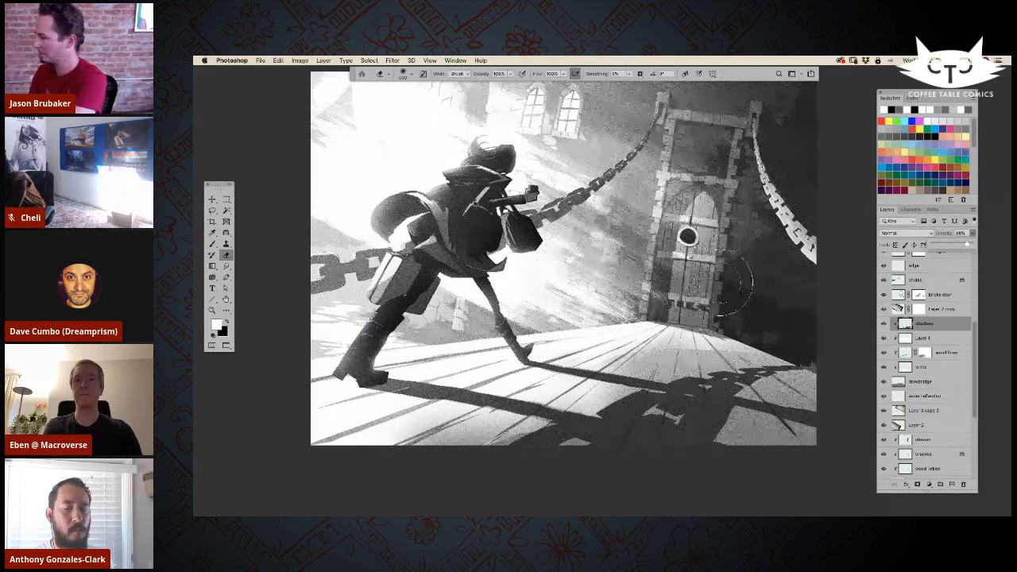
pyautogui.moveTo(600, 294); pyautogui.dragTo(602, 302)
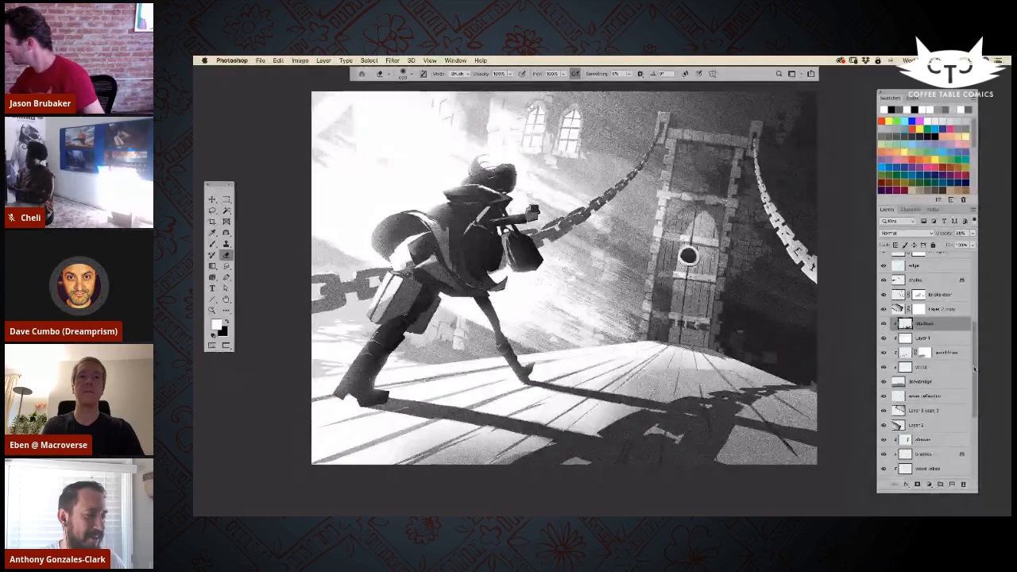
pyautogui.scroll(5, 970, 328)
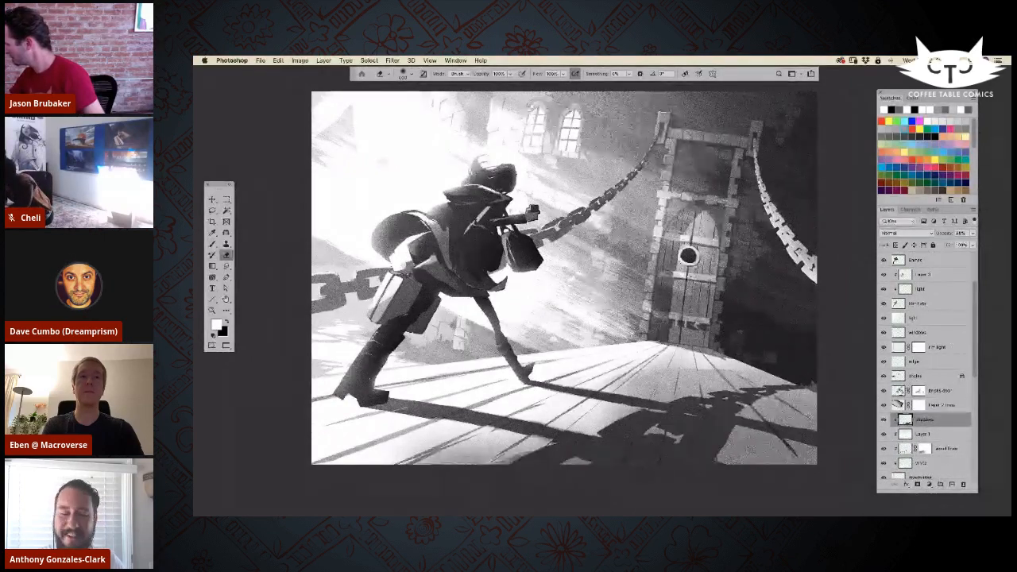
# Step: Compare the Color Dodge layer above Layer 2 copy hidden and shown, and enlarge the eraser over the drawbridge shadow
pyautogui.click(898, 391)
pyautogui.click(883, 390)
pyautogui.click(883, 390)
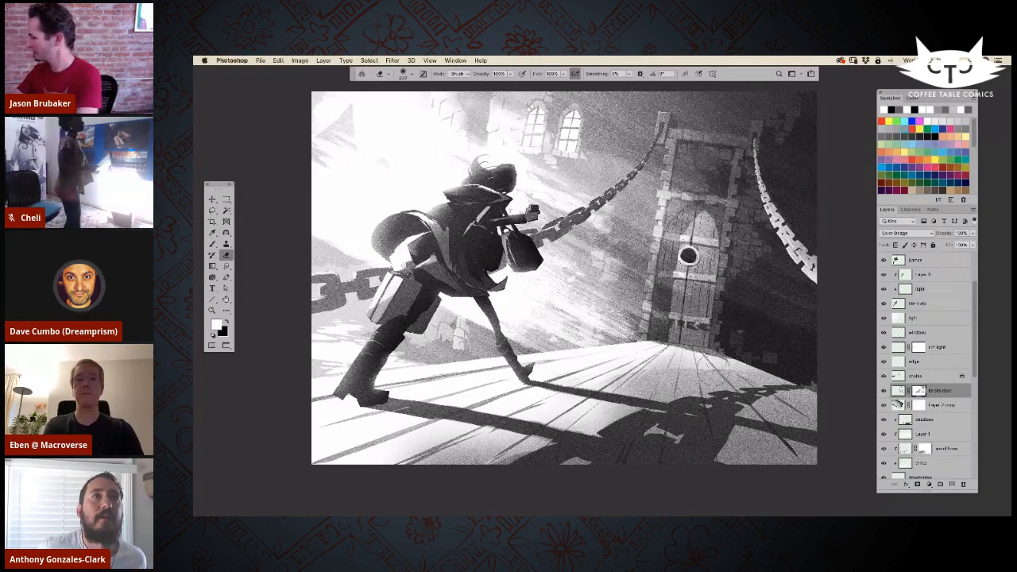
pyautogui.press(']')
pyautogui.press(']')
pyautogui.press(']')
pyautogui.press(']')
pyautogui.press(']')
pyautogui.press(']')
pyautogui.press(']')
pyautogui.press(']')
pyautogui.press(']')
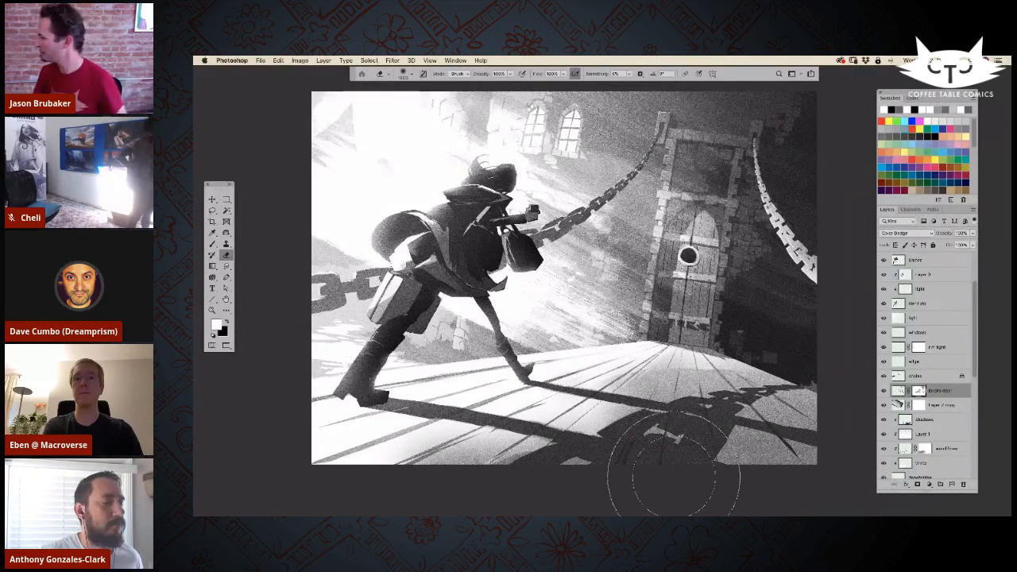
# Step: Darken the shadowed side of the castle wall on its gradient layer with a greatly enlarged soft black brush
pyautogui.moveTo(975, 351); pyautogui.dragTo(975, 323)
pyautogui.scroll(-10, 930, 374)
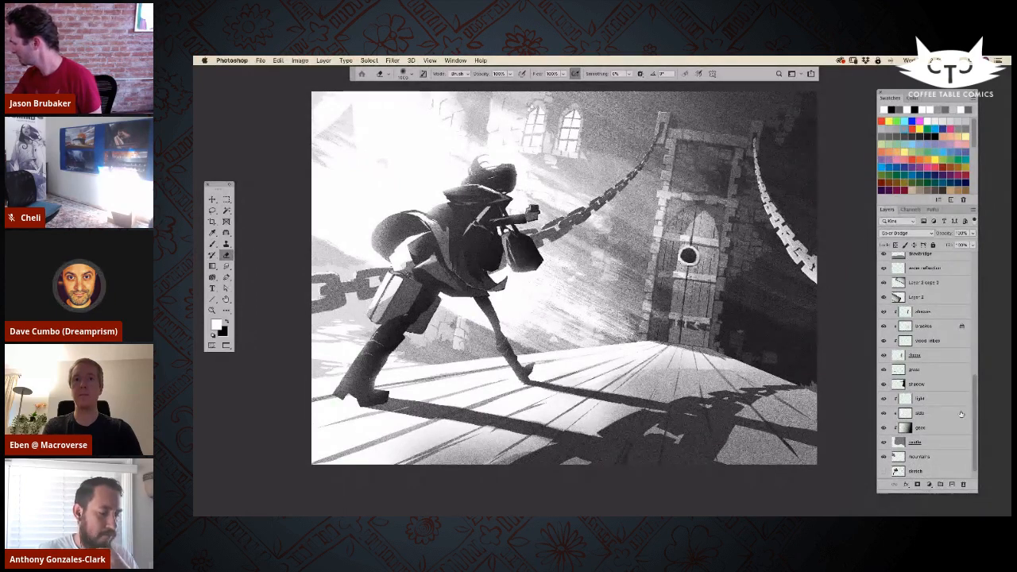
pyautogui.click(922, 427)
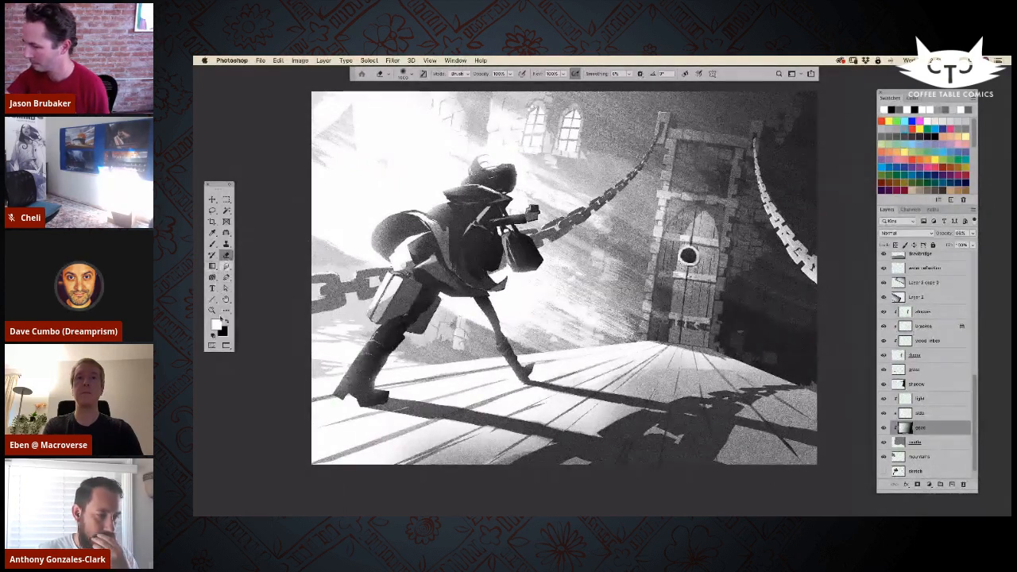
pyautogui.press('b')
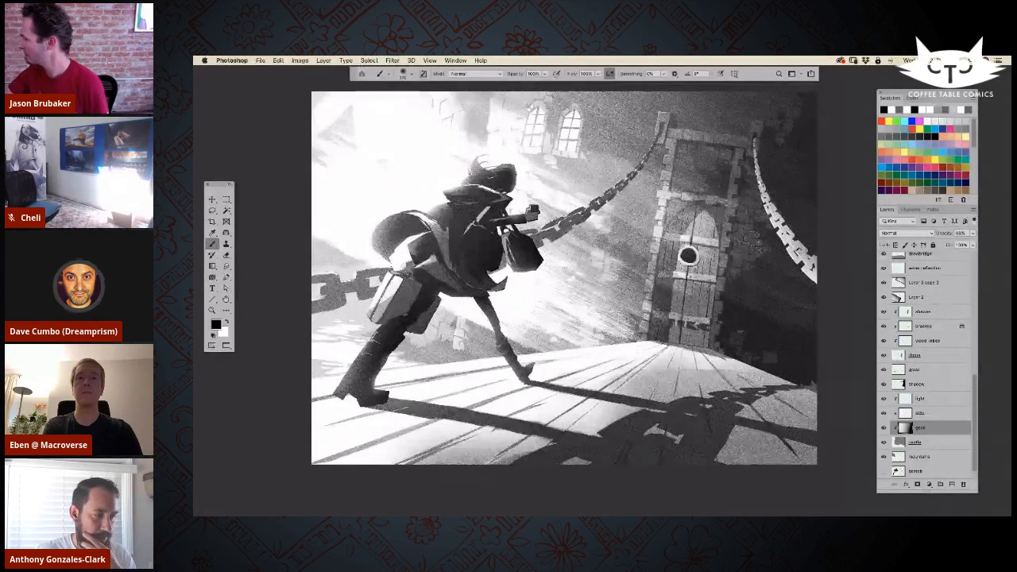
pyautogui.press(']')
pyautogui.press(']')
pyautogui.press(']')
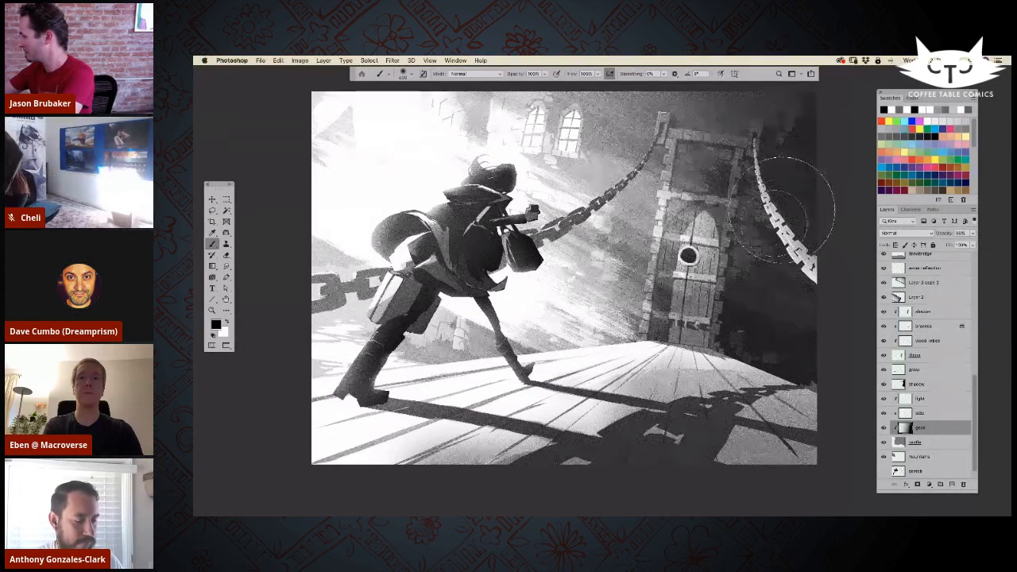
pyautogui.press(']')
pyautogui.press(']')
pyautogui.press(']')
pyautogui.press(']')
pyautogui.press(']')
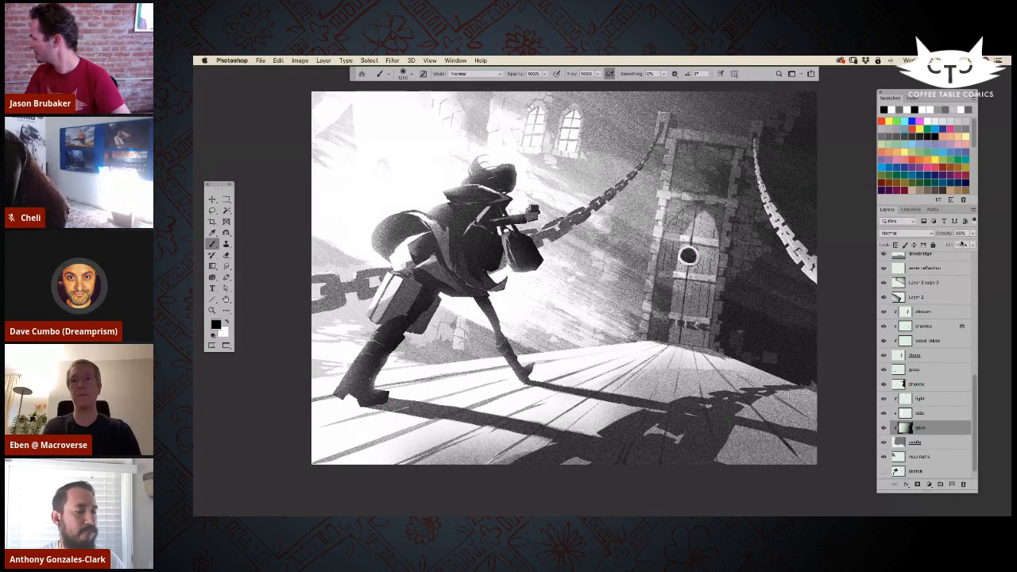
# Step: Fine-tune the opacity of the shadow layer over the castle wall
pyautogui.click(931, 384)
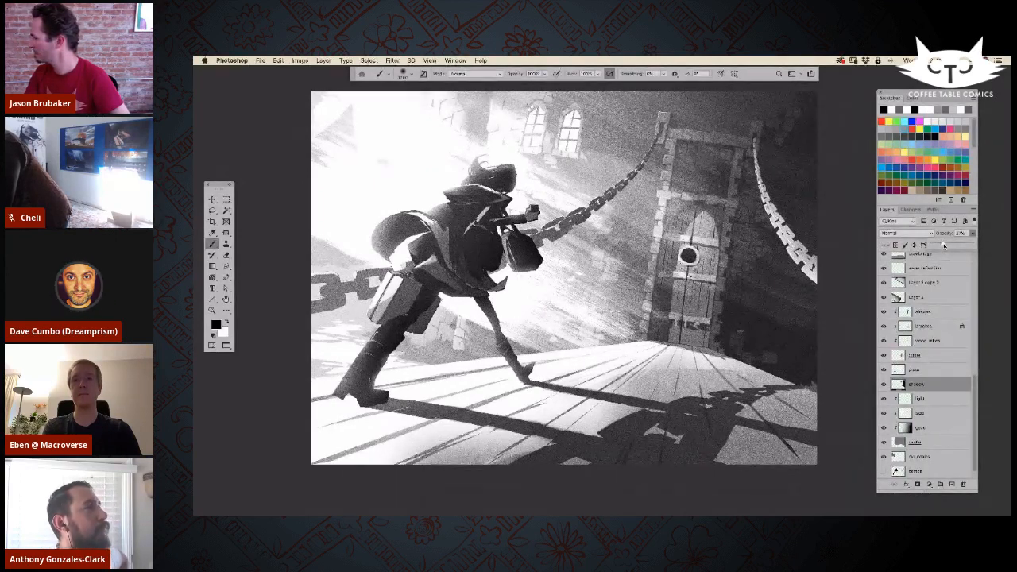
pyautogui.moveTo(945, 246); pyautogui.dragTo(946, 246)
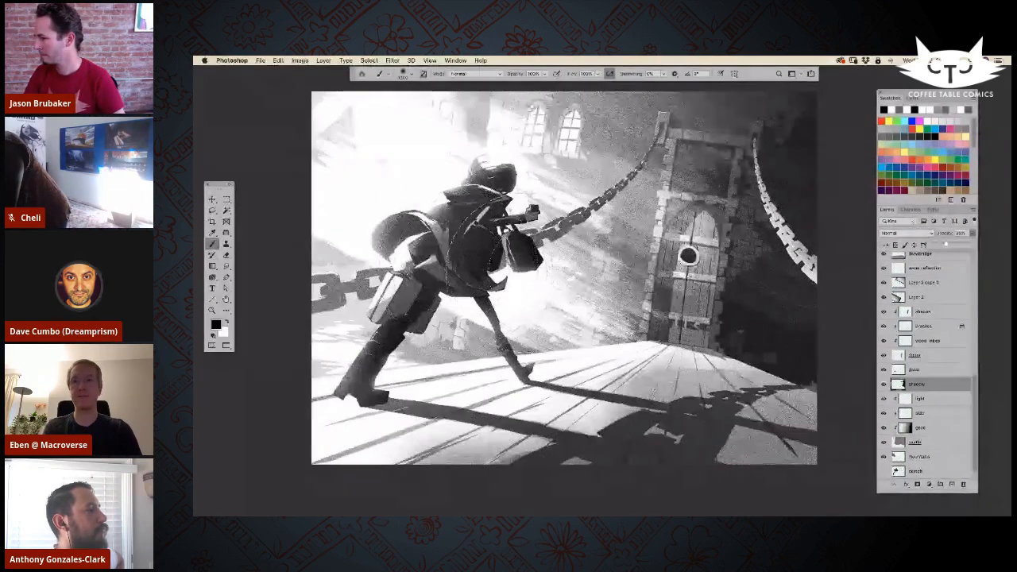
pyautogui.moveTo(578, 271); pyautogui.dragTo(575, 287)
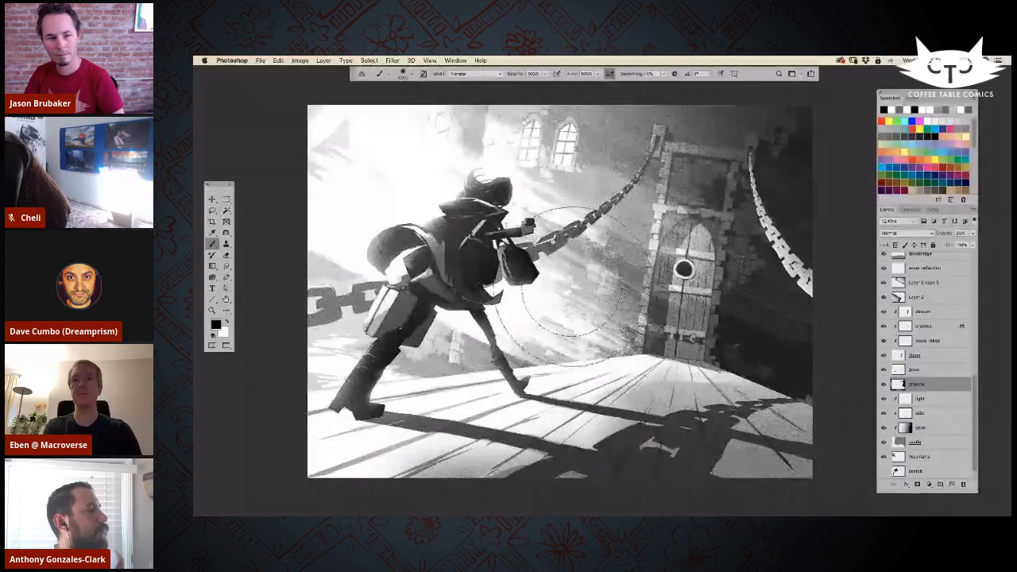
# Step: Add a new layer just below the Filters group and name it glow
pyautogui.scroll(3, 930, 358)
pyautogui.scroll(5, 942, 357)
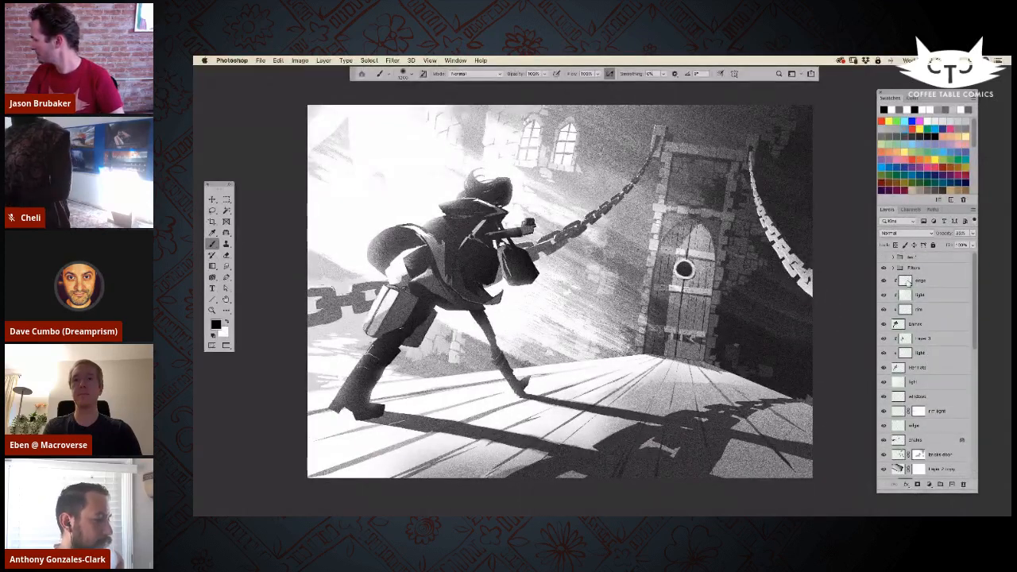
pyautogui.click(908, 281)
pyautogui.click(953, 485)
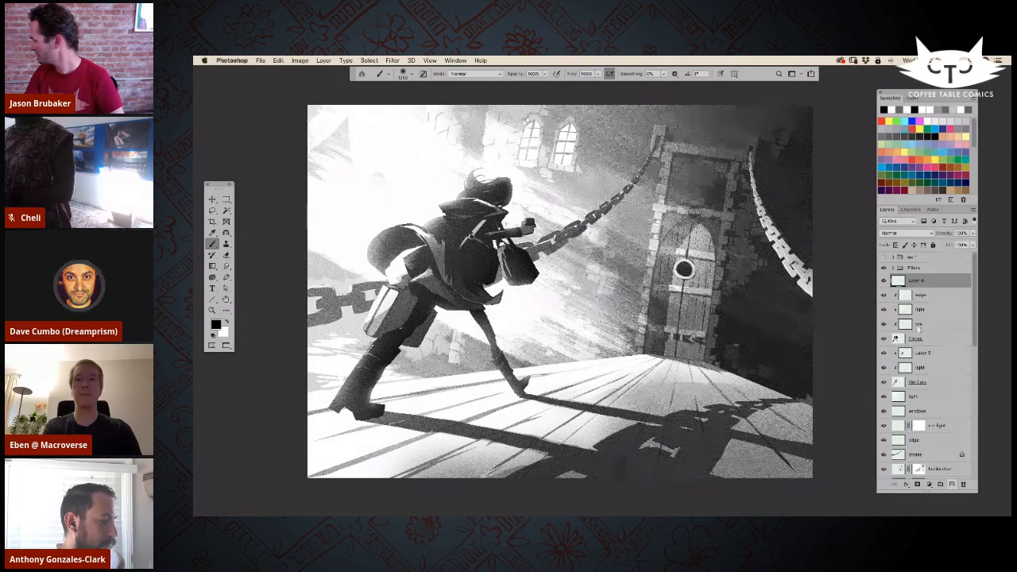
pyautogui.write('glow')
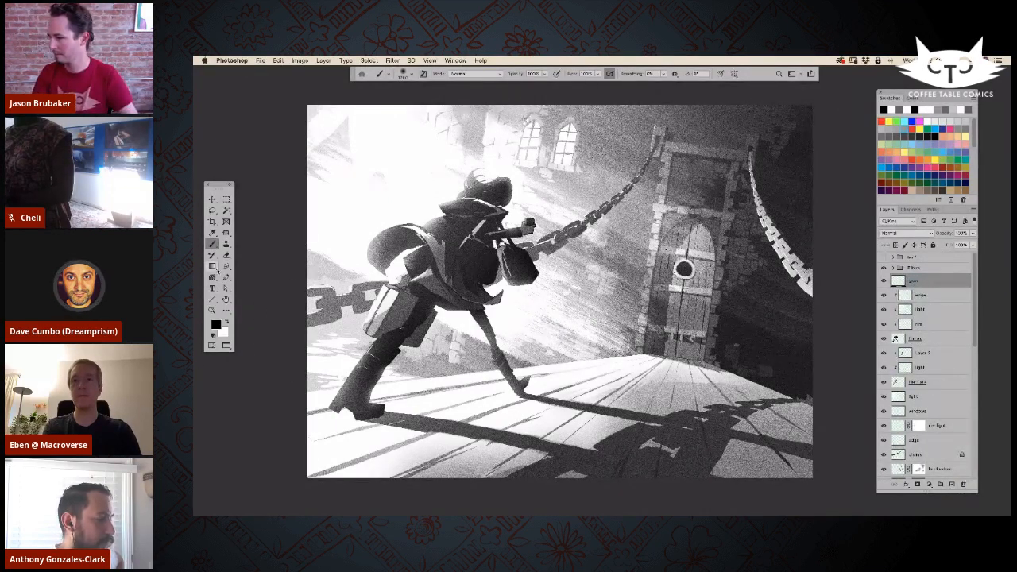
pyautogui.write('gx')
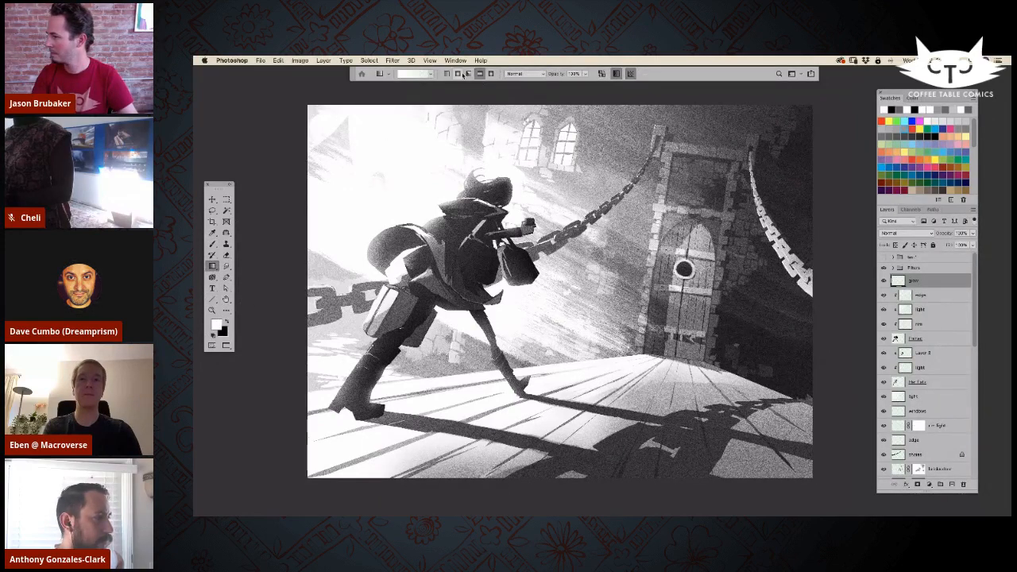
# Step: Draw a white linear gradient fading diagonally from the sky towards the drawbridge, and lower the glow layer's opacity to about 10%
pyautogui.moveTo(393, 168); pyautogui.dragTo(835, 403)
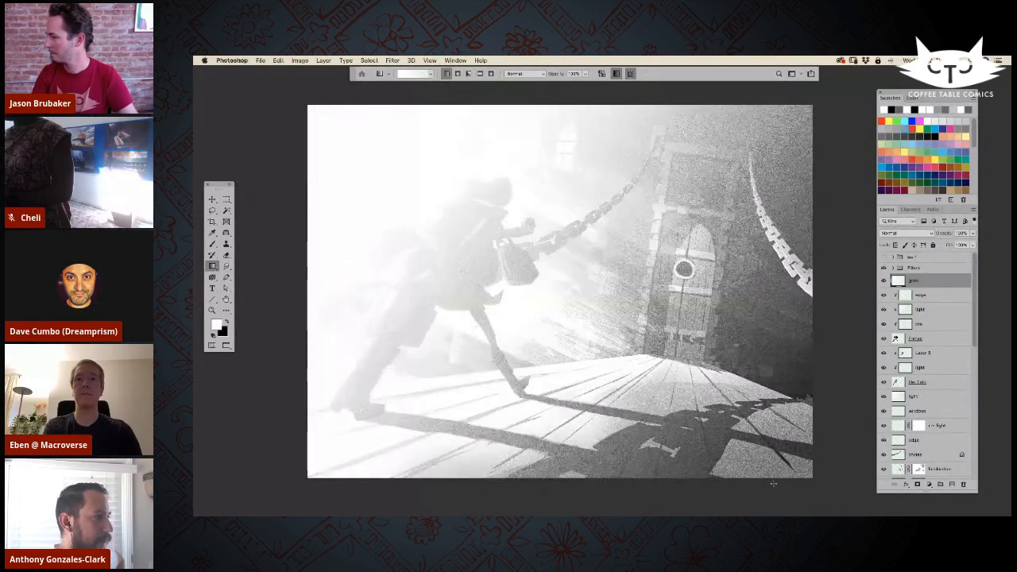
pyautogui.click(974, 233)
pyautogui.moveTo(972, 244); pyautogui.dragTo(937, 245)
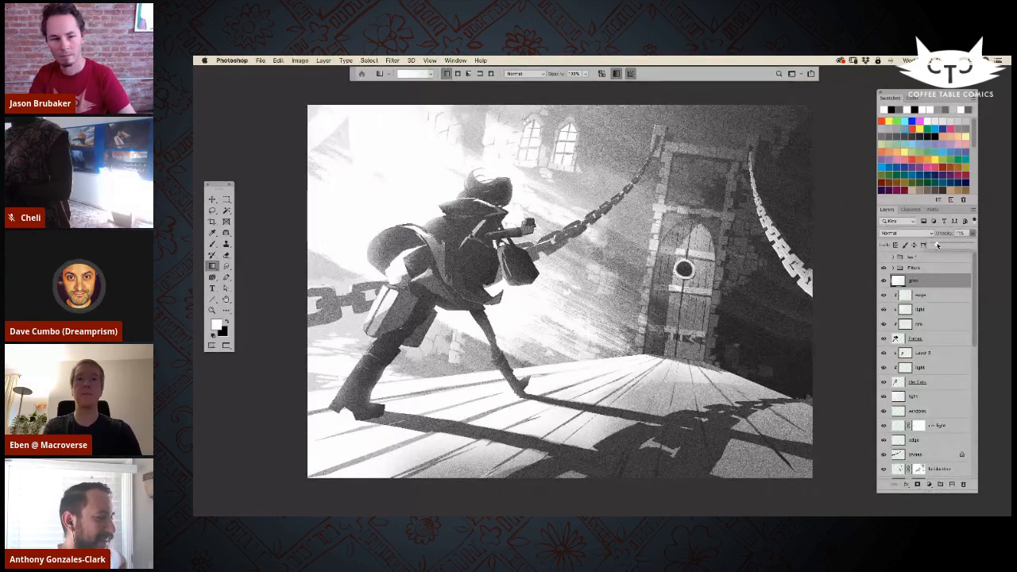
pyautogui.moveTo(938, 245); pyautogui.dragTo(938, 246)
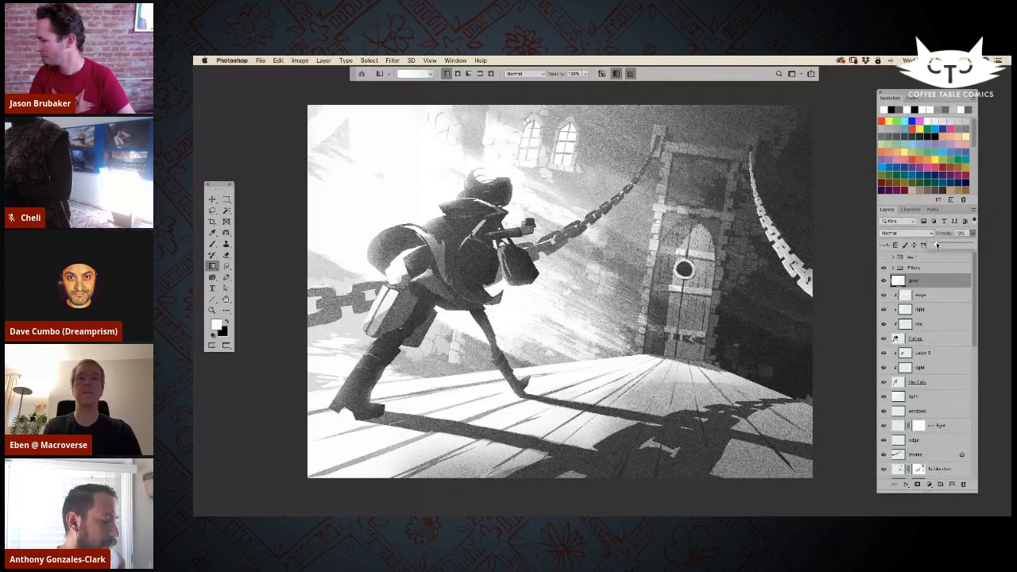
# Step: Erase the glow over the running figure's body and legs with a large soft eraser
pyautogui.press('e')
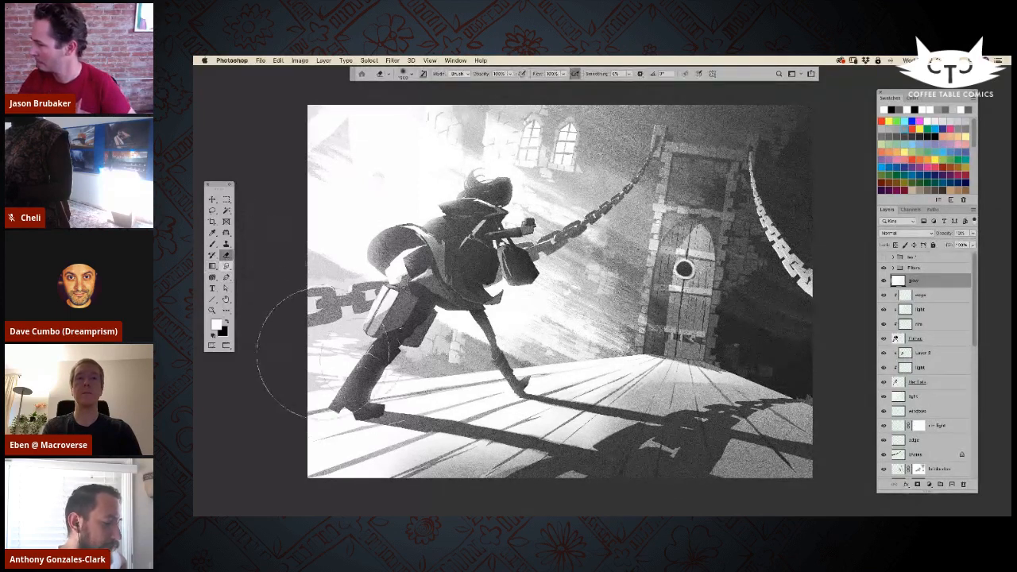
pyautogui.moveTo(475, 269); pyautogui.dragTo(488, 258)
pyautogui.click(437, 298)
pyautogui.click(387, 367)
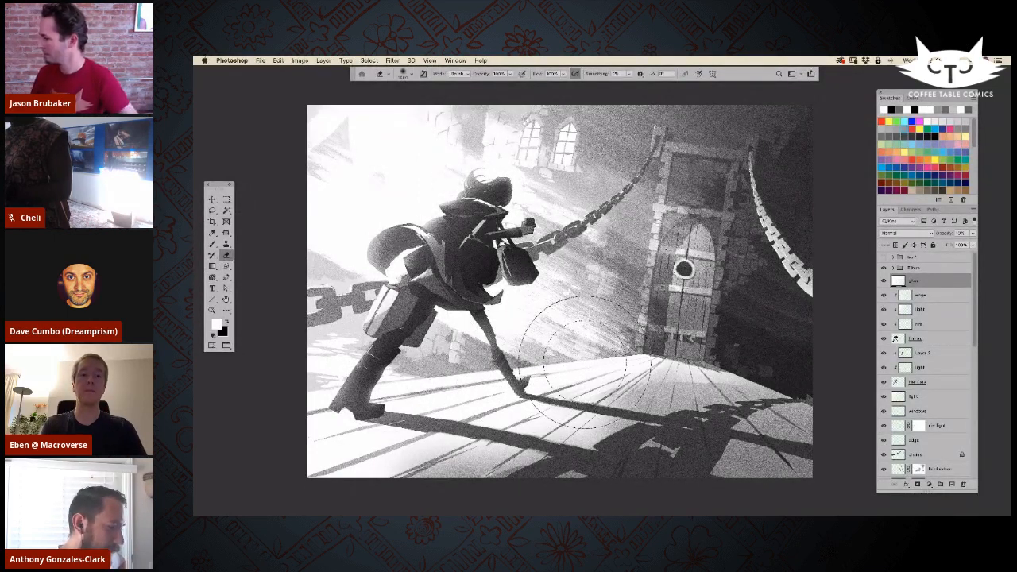
# Step: Raise the glow layer's opacity slightly and save the document
pyautogui.click(974, 233)
pyautogui.moveTo(937, 247); pyautogui.dragTo(940, 244)
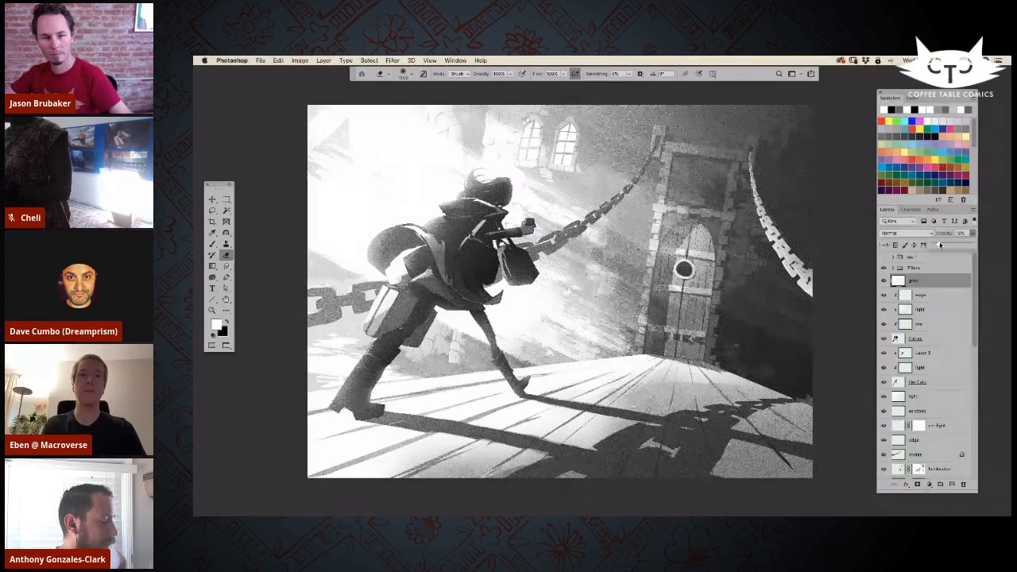
pyautogui.press('super+s')
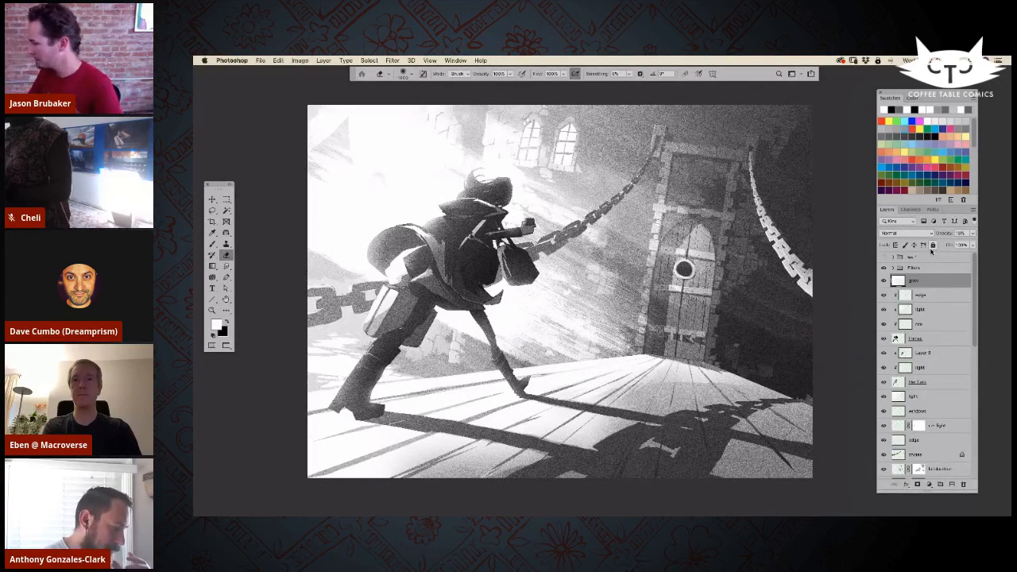
# Step: Add a clipped layer above the drawbridge's shadows layer and name it light edge
pyautogui.moveTo(974, 340); pyautogui.dragTo(971, 409)
pyautogui.click(906, 342)
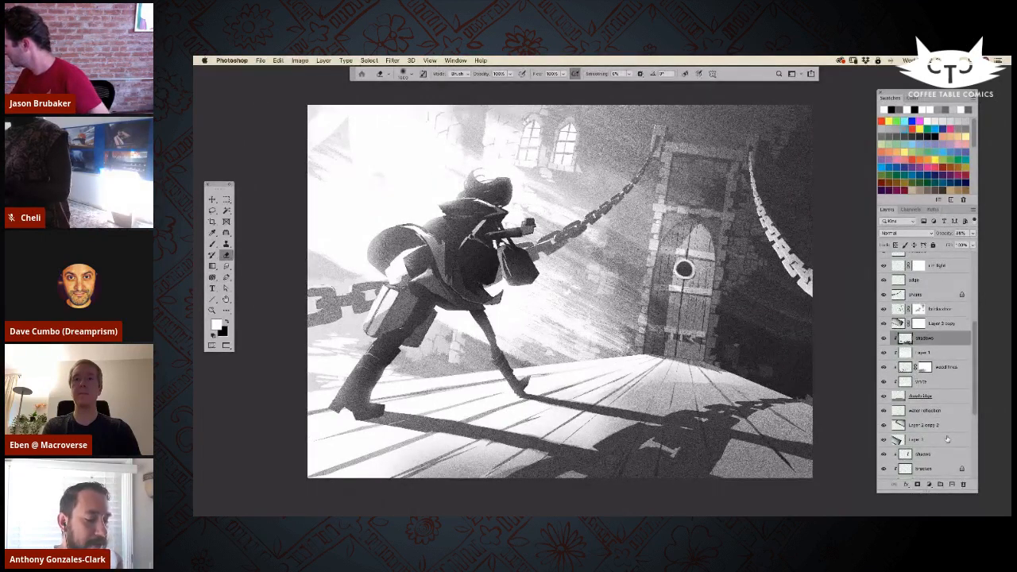
pyautogui.click(952, 485)
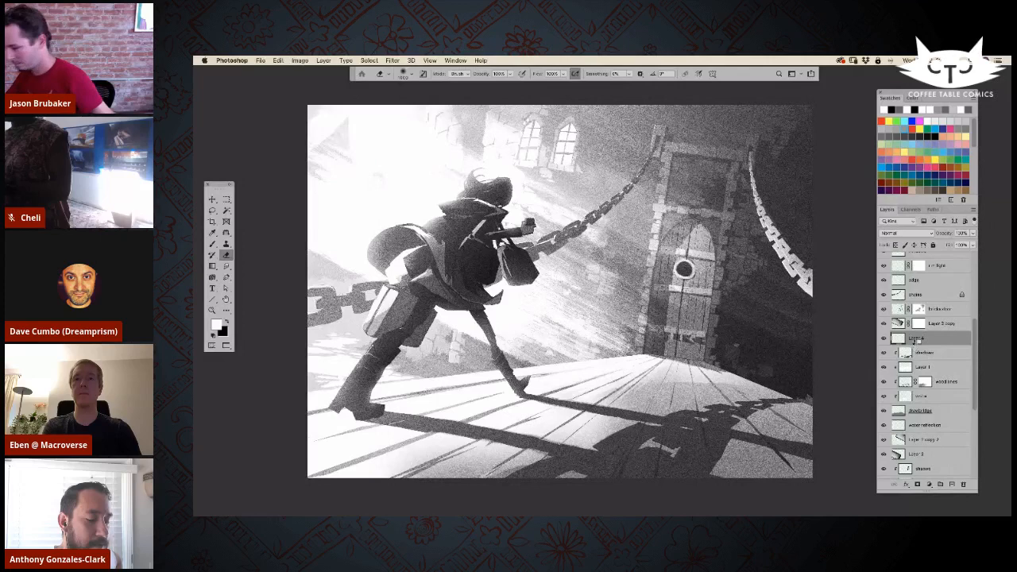
pyautogui.doubleClick(922, 338)
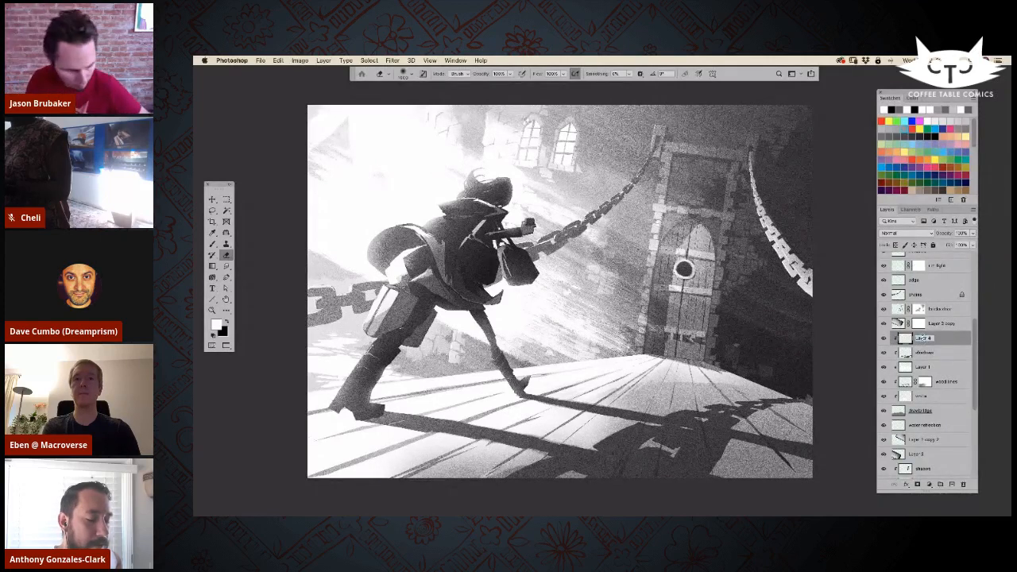
pyautogui.write('l')
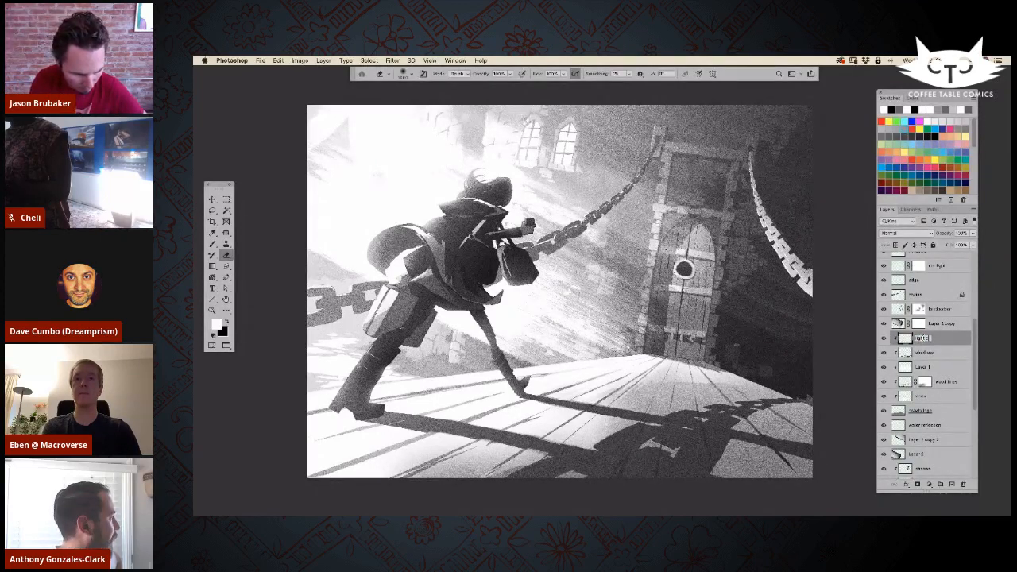
pyautogui.press('Return')
# Step: Outline thin slivers along the drawbridge plank edges with the Lasso tool and fill them with white highlights
pyautogui.click(211, 211)
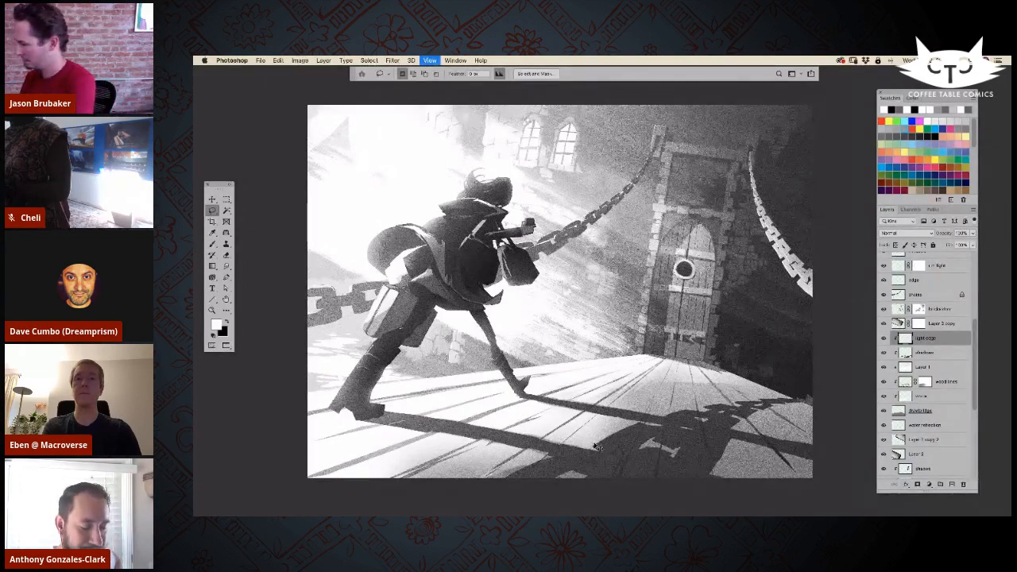
pyautogui.press('super+plus')
pyautogui.moveTo(625, 480); pyautogui.dragTo(603, 397)
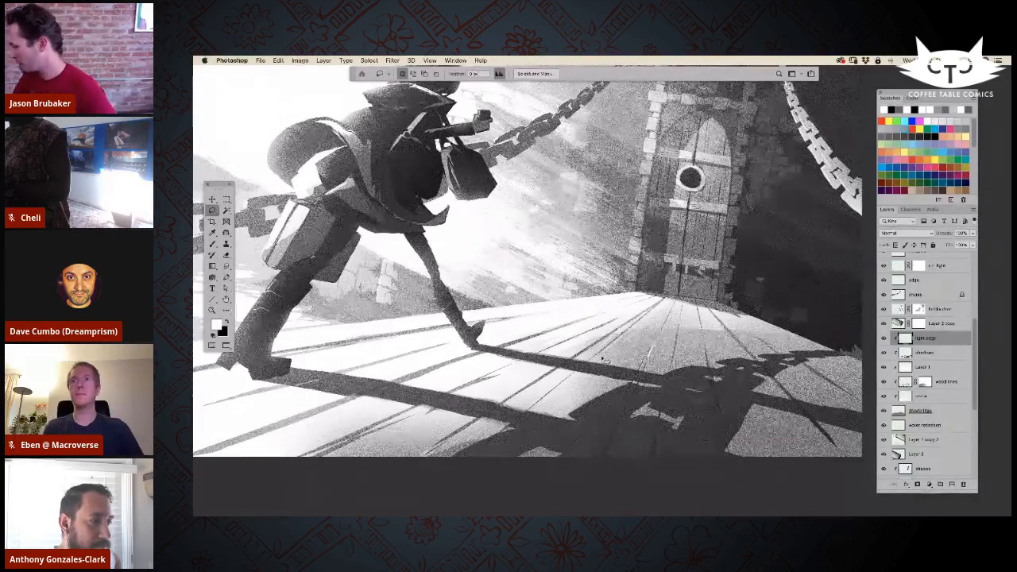
pyautogui.moveTo(598, 356); pyautogui.dragTo(617, 345)
pyautogui.hotkey('alt', 'BackSpace')
pyautogui.press('super+d')
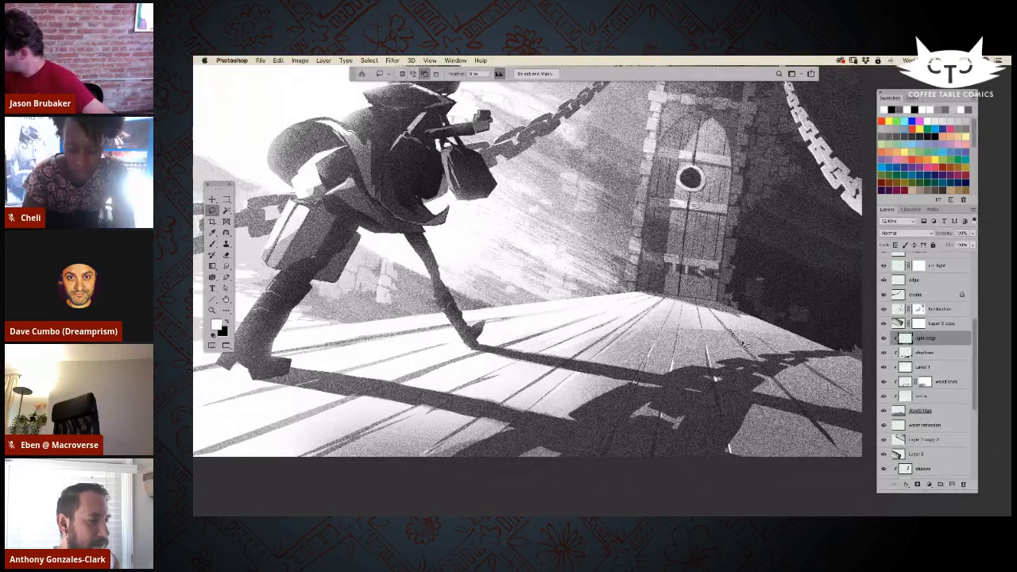
pyautogui.moveTo(718, 314); pyautogui.dragTo(739, 332)
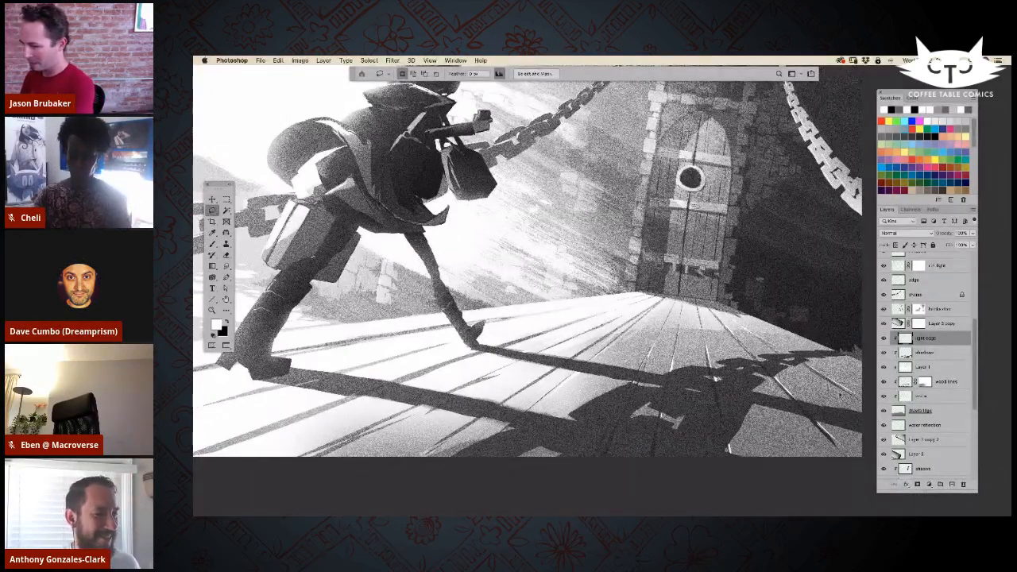
# Step: Soften the plank edge highlights with the eraser and view the whole artwork without the interface
pyautogui.press('super+minus')
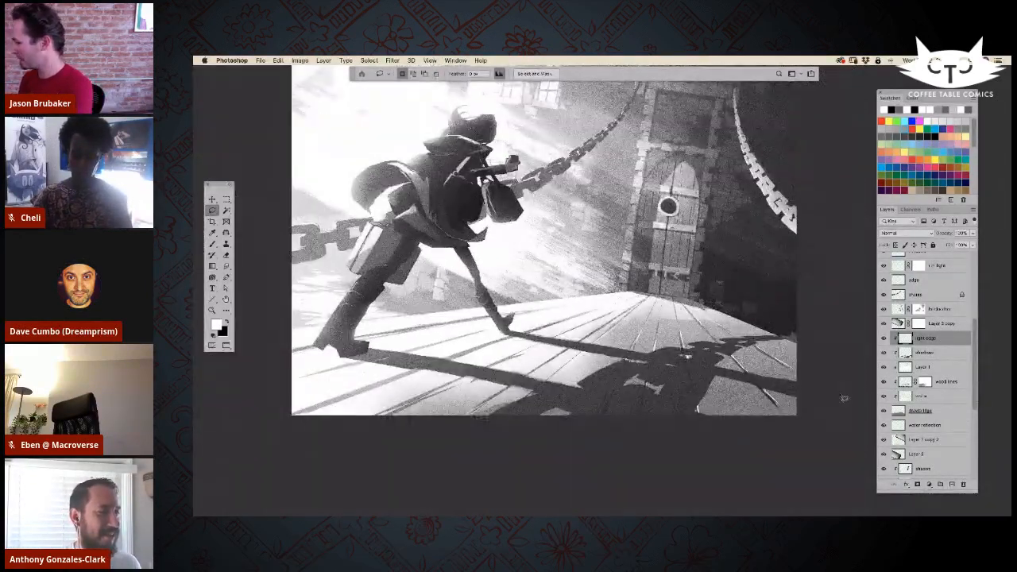
pyautogui.moveTo(664, 363); pyautogui.dragTo(666, 429)
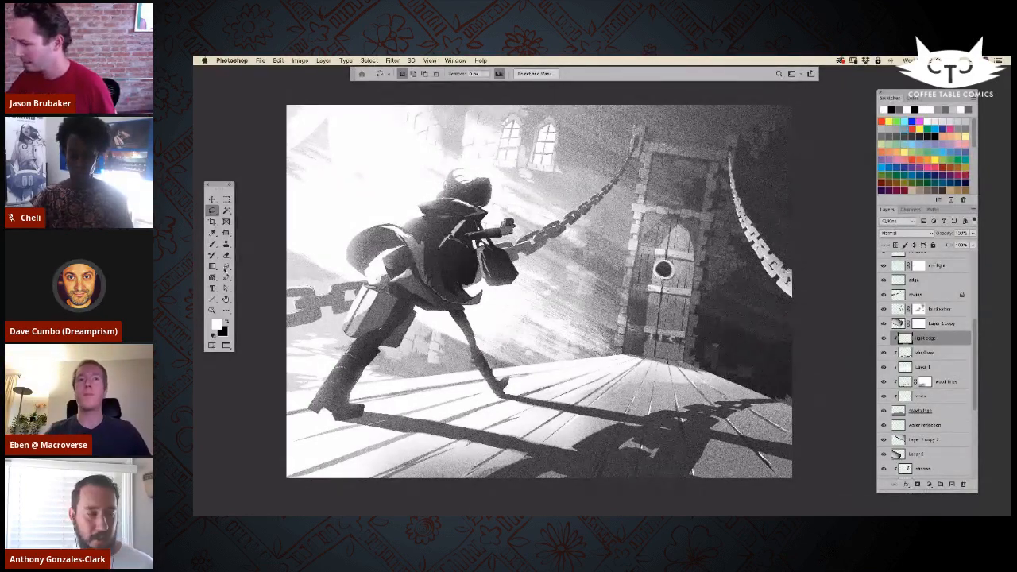
pyautogui.click(212, 266)
pyautogui.click(226, 255)
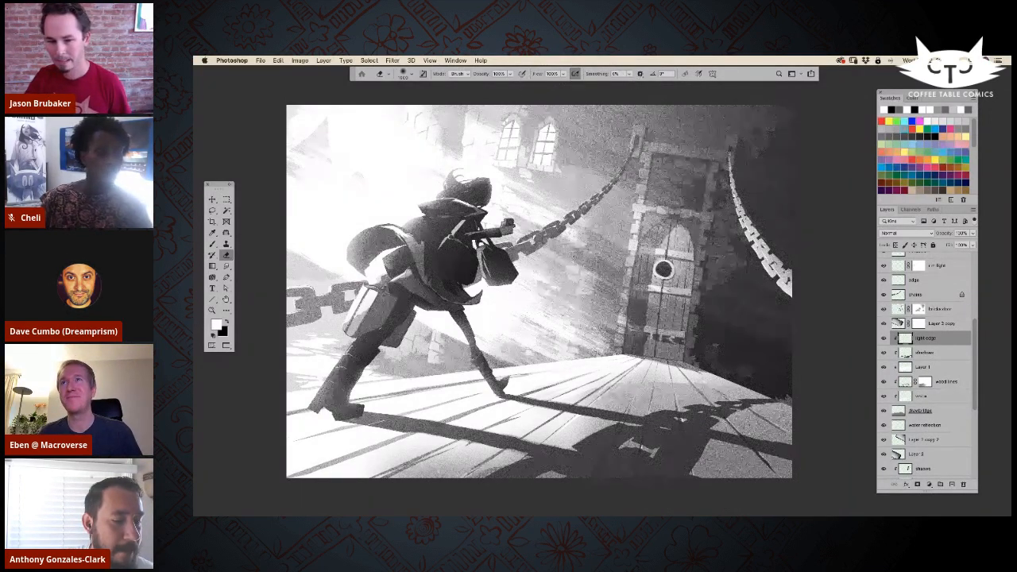
pyautogui.press('Tab')
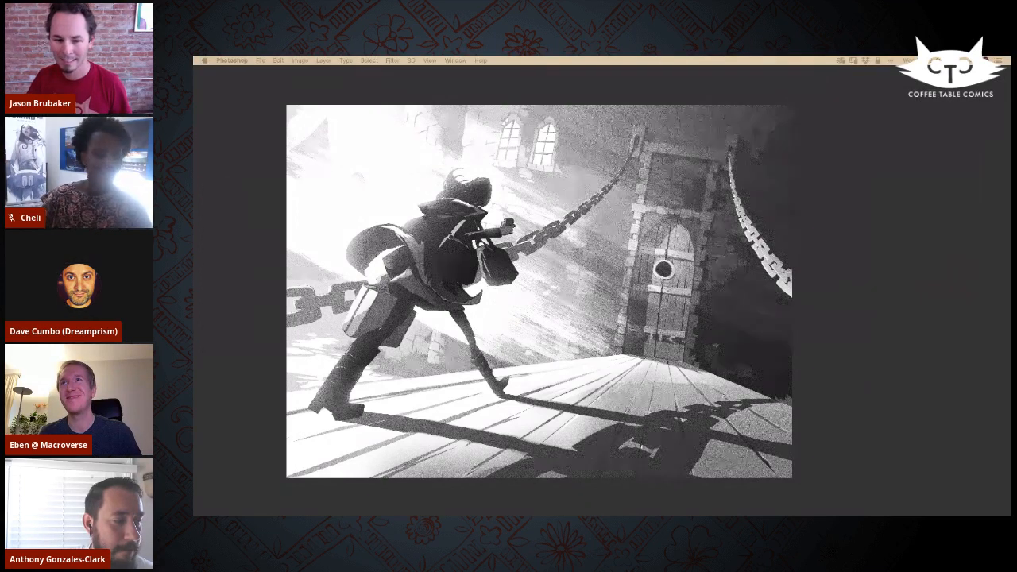